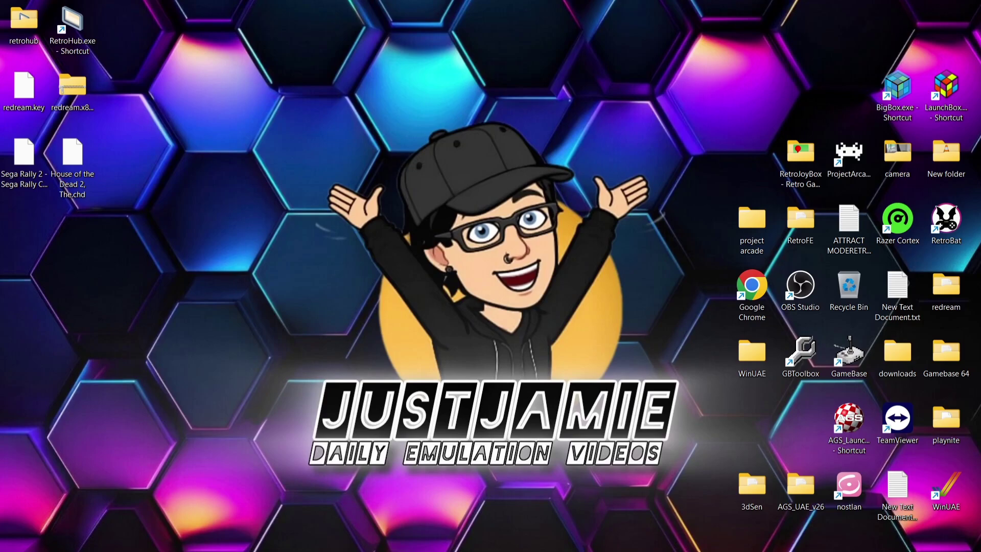
# Download the Redream V1.5.0 stable Windows zip from redream.io in Chrome
pyautogui.click(575, 540)
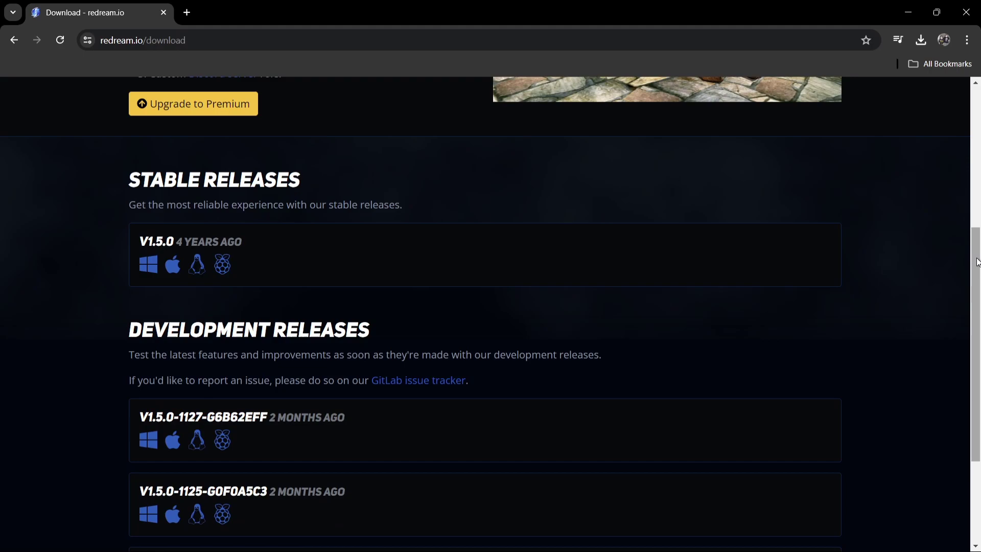
pyautogui.scroll(1, 978, 262)
pyautogui.scroll(-1, 978, 261)
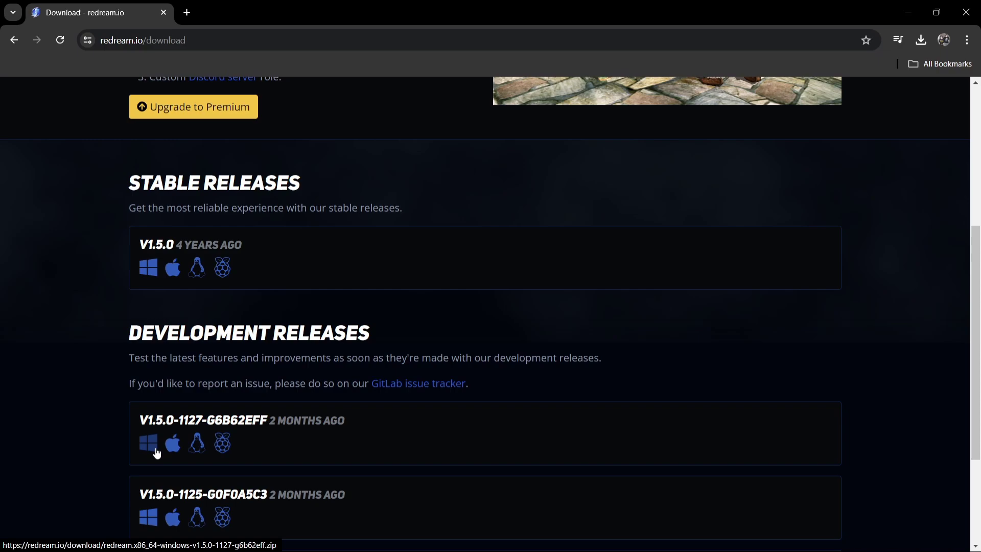
pyautogui.click(154, 273)
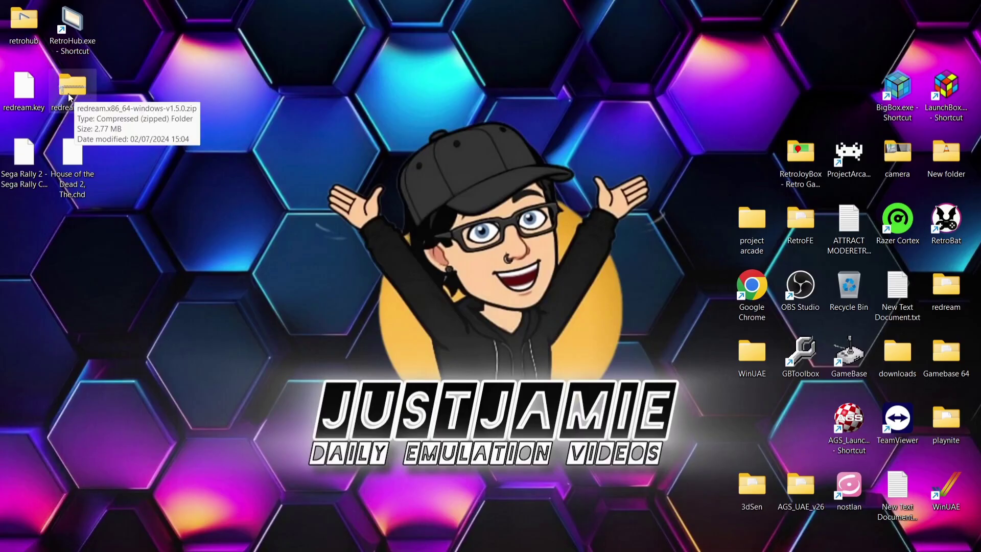
# Extract redream.exe from the downloaded zip onto the desktop
pyautogui.doubleClick(71, 86)
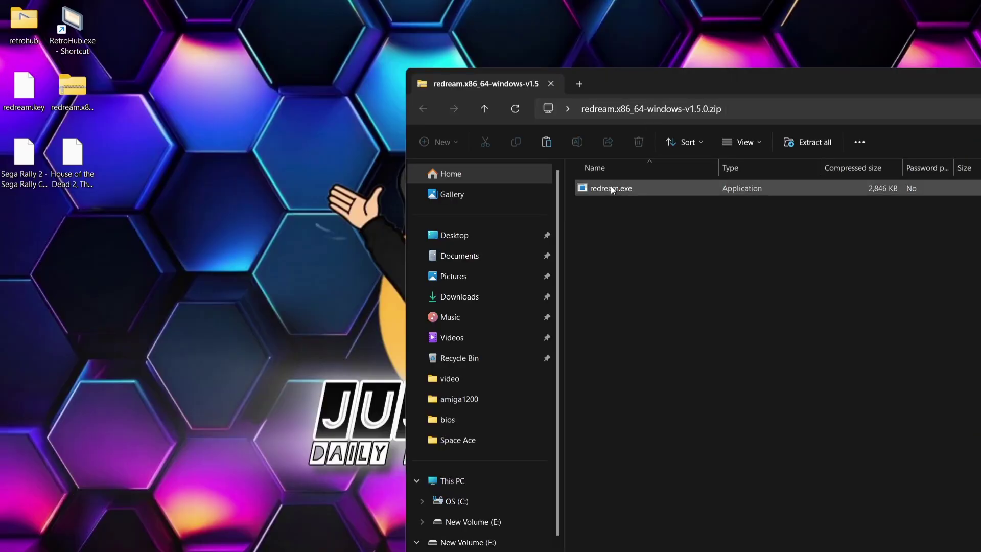
pyautogui.click(611, 186)
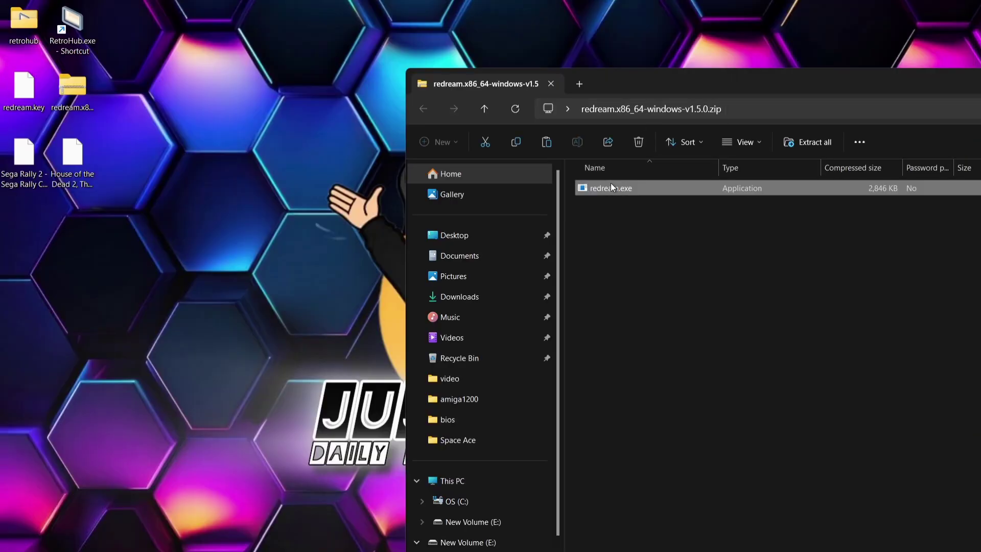
pyautogui.moveTo(611, 184); pyautogui.dragTo(266, 221)
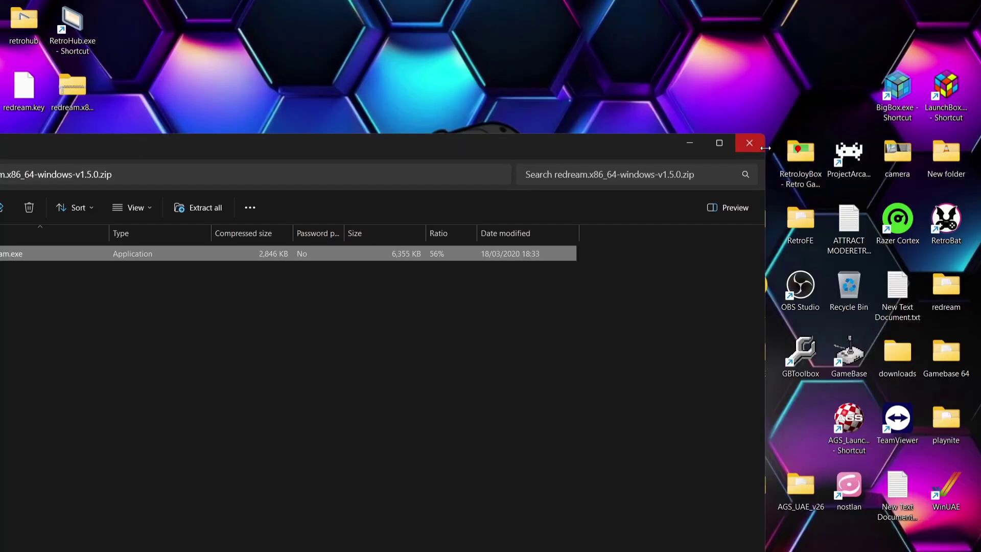
pyautogui.click(765, 147)
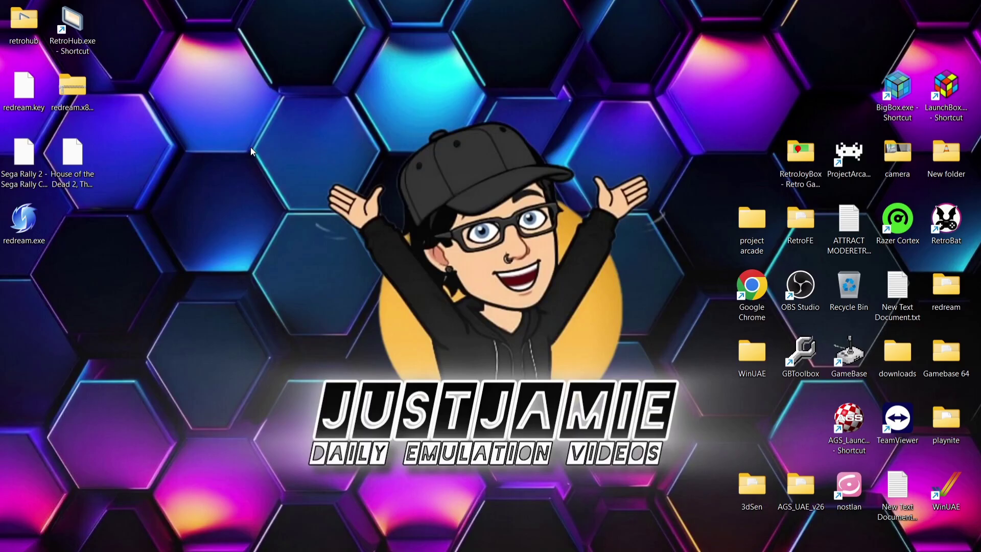
# Open RetroHub's install folder beside the desktop and go into Emulators
pyautogui.doubleClick(32, 24)
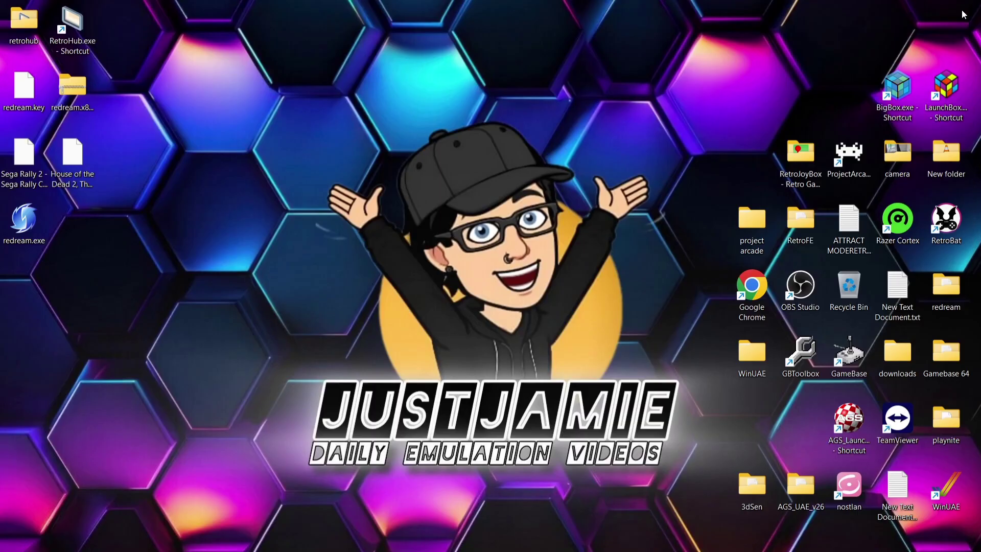
pyautogui.rightClick(74, 29)
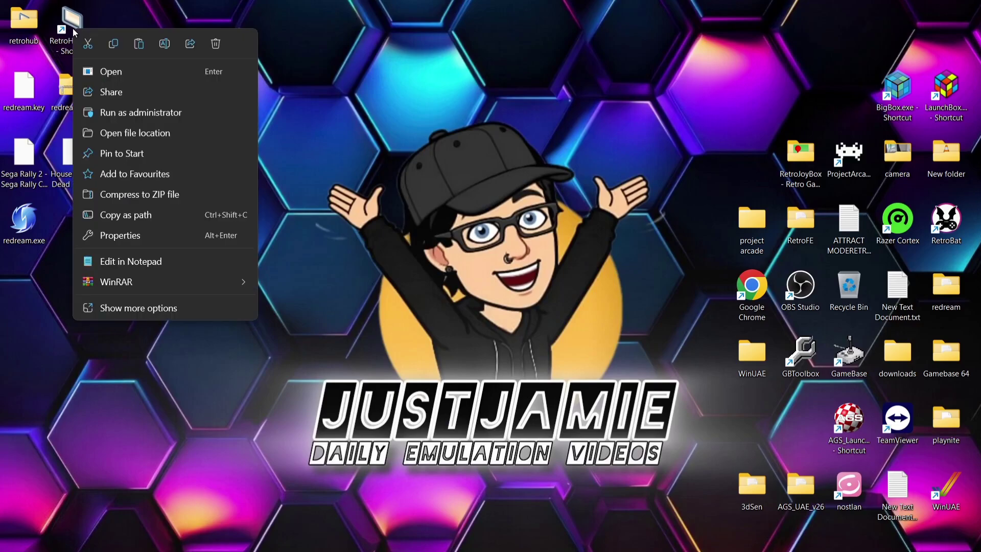
pyautogui.click(101, 135)
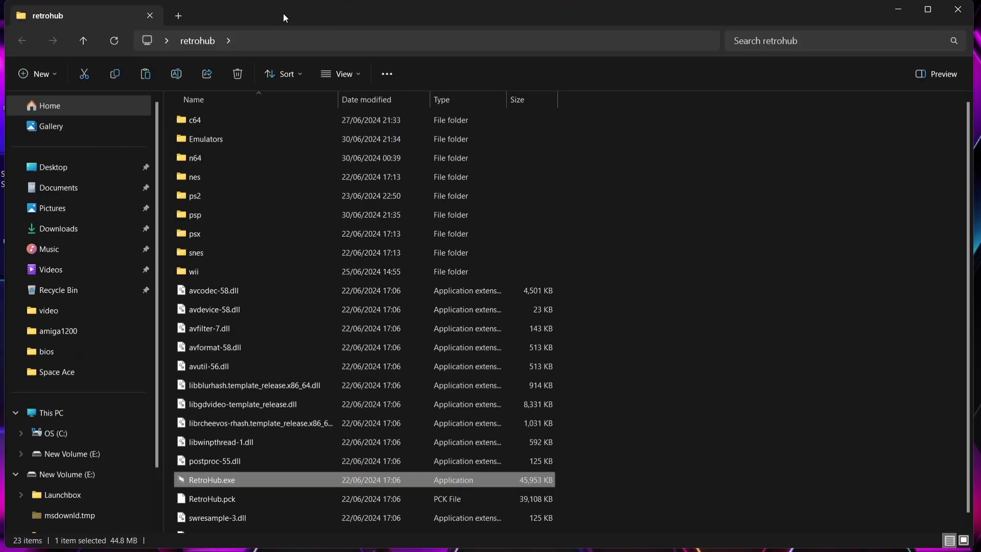
pyautogui.moveTo(270, 12); pyautogui.dragTo(667, 5)
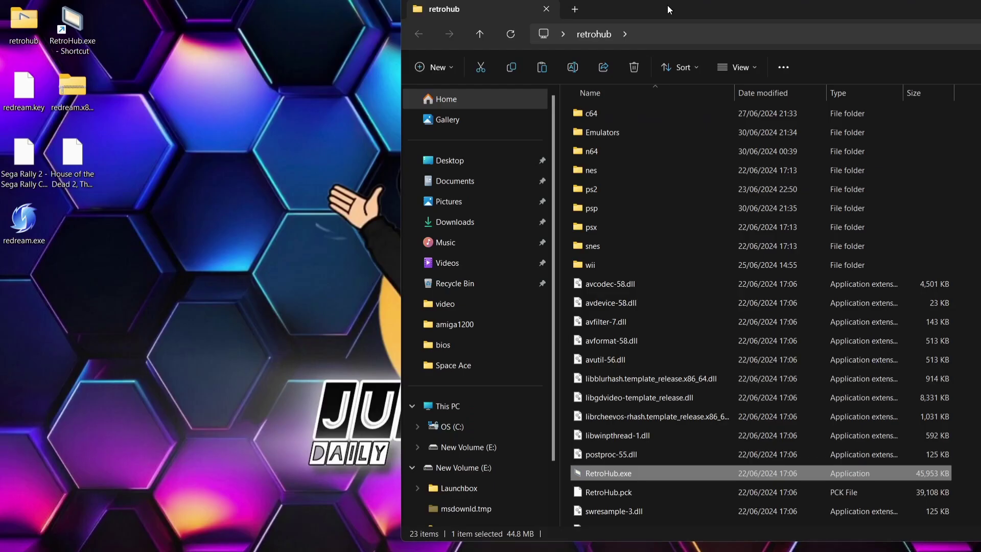
pyautogui.doubleClick(623, 131)
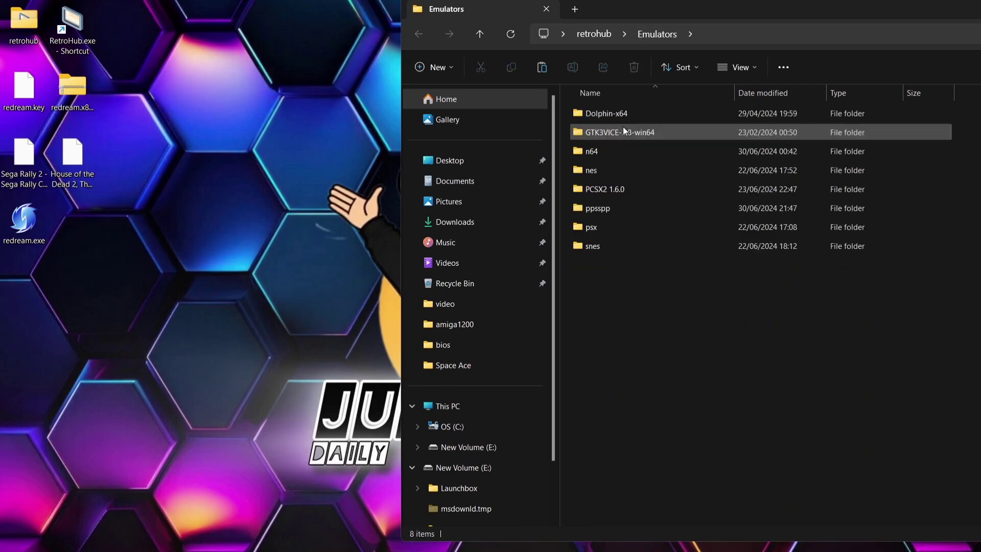
# Create a new folder named 'redream' inside Emulators
pyautogui.rightClick(624, 309)
pyautogui.moveTo(661, 417)
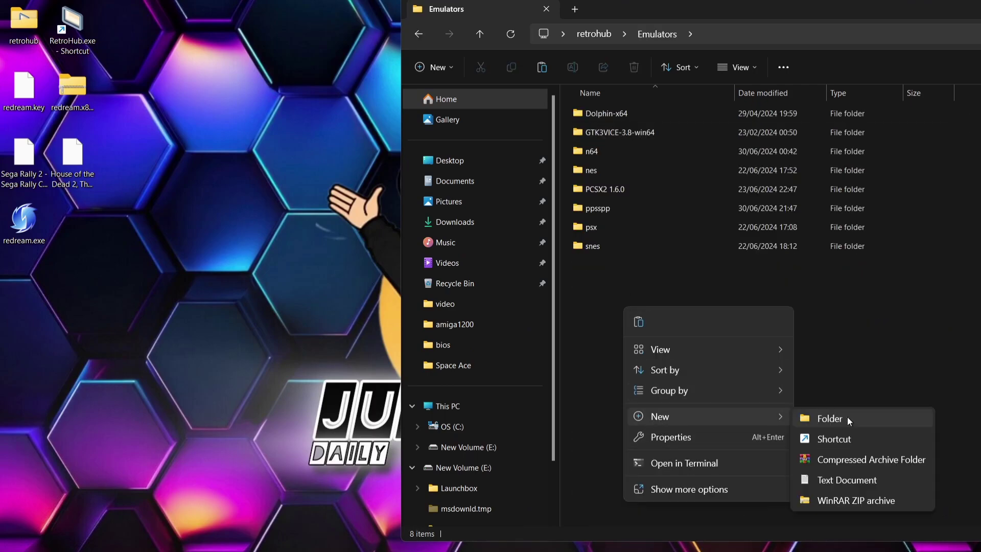
pyautogui.click(859, 417)
pyautogui.write('re')
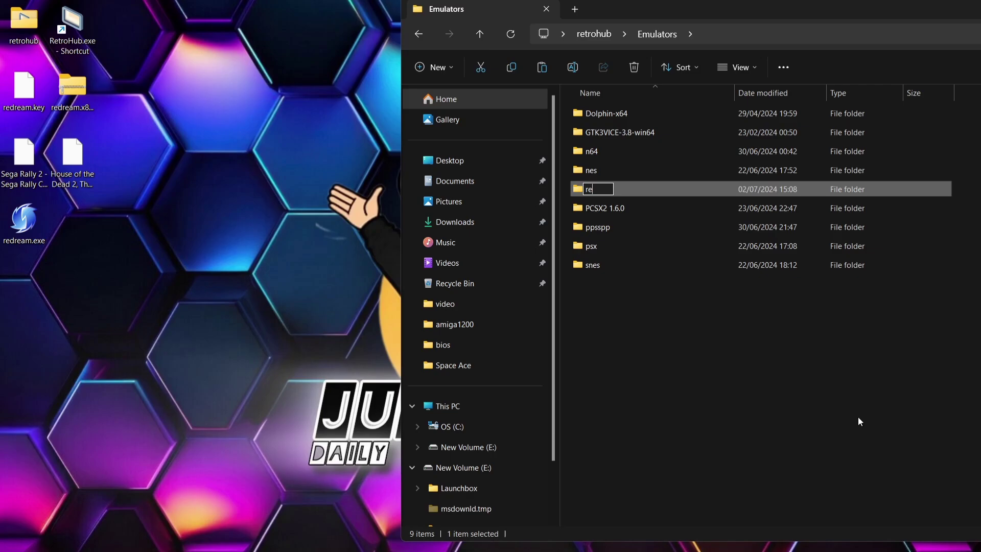
pyautogui.write('drera')
pyautogui.press('BackSpace')
pyautogui.press('BackSpace')
pyautogui.press('BackSpace')
pyautogui.write('e')
pyautogui.write('am')
pyautogui.press('Return')
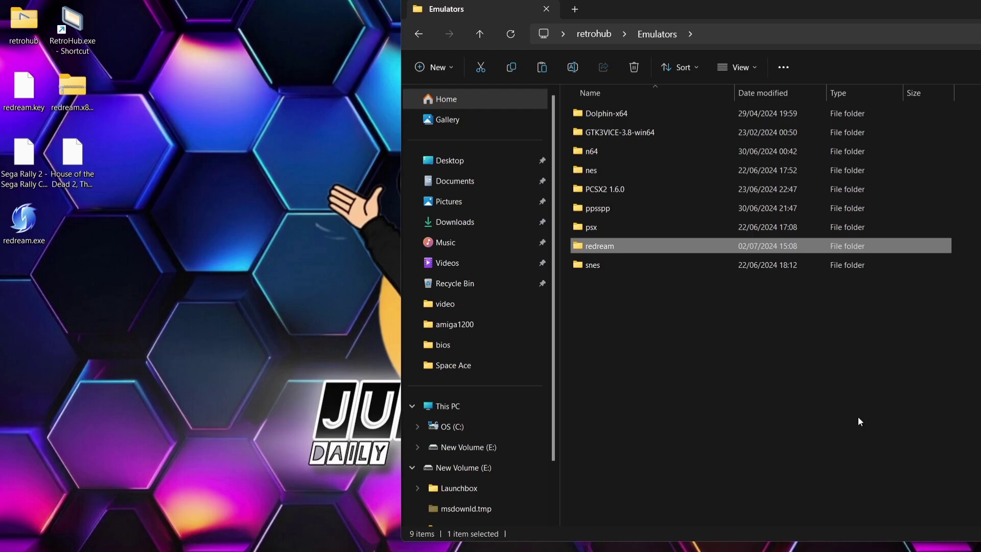
# Move redream.exe into the redream folder and return to the retrohub folder
pyautogui.doubleClick(616, 244)
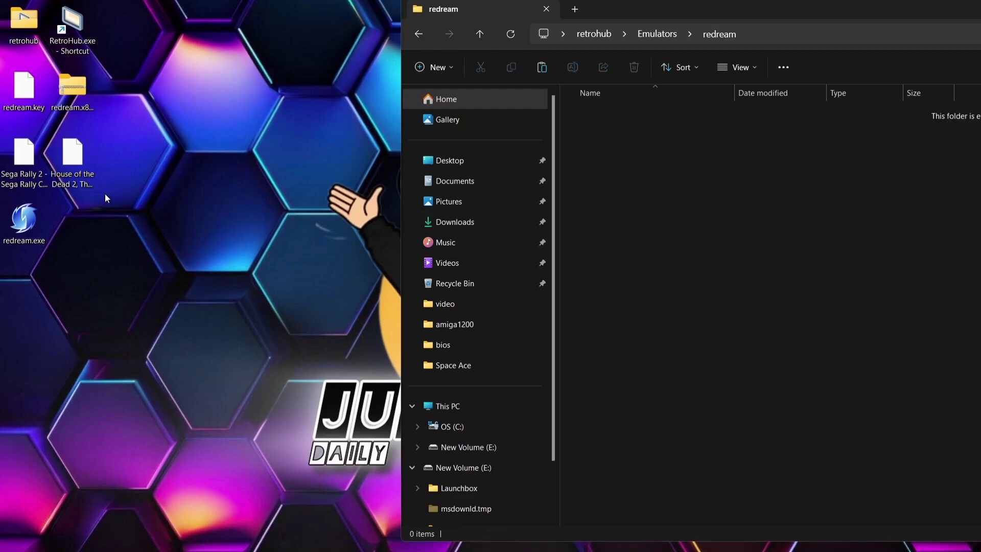
pyautogui.moveTo(24, 220); pyautogui.dragTo(727, 236)
pyautogui.click(419, 36)
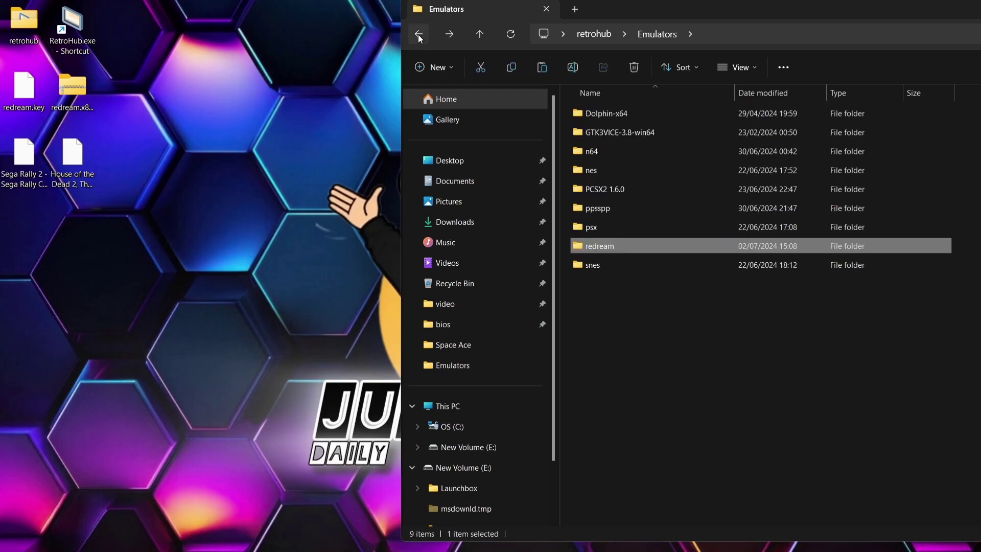
pyautogui.click(419, 35)
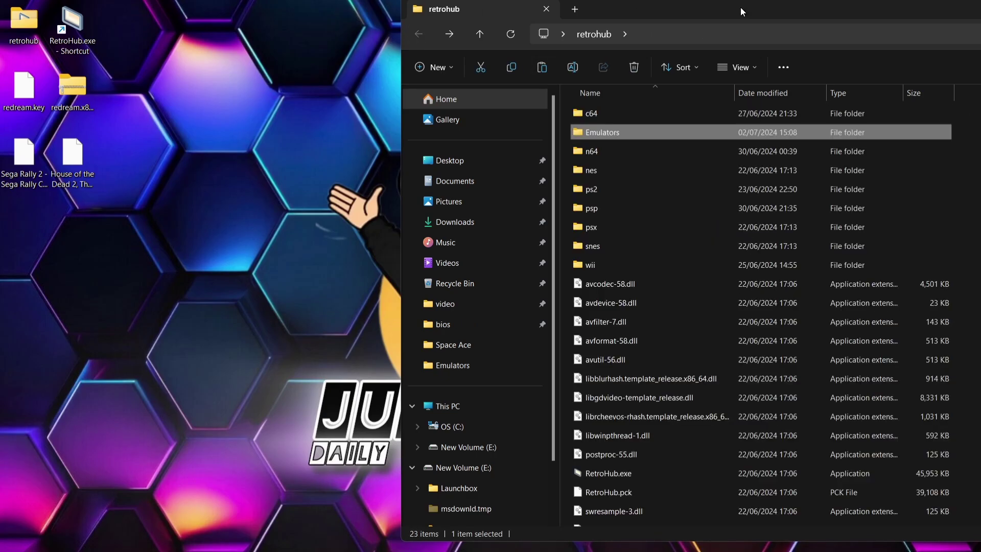
# Create a 'dreamcast' folder in retrohub and move both CHD game files into it
pyautogui.rightClick(565, 248)
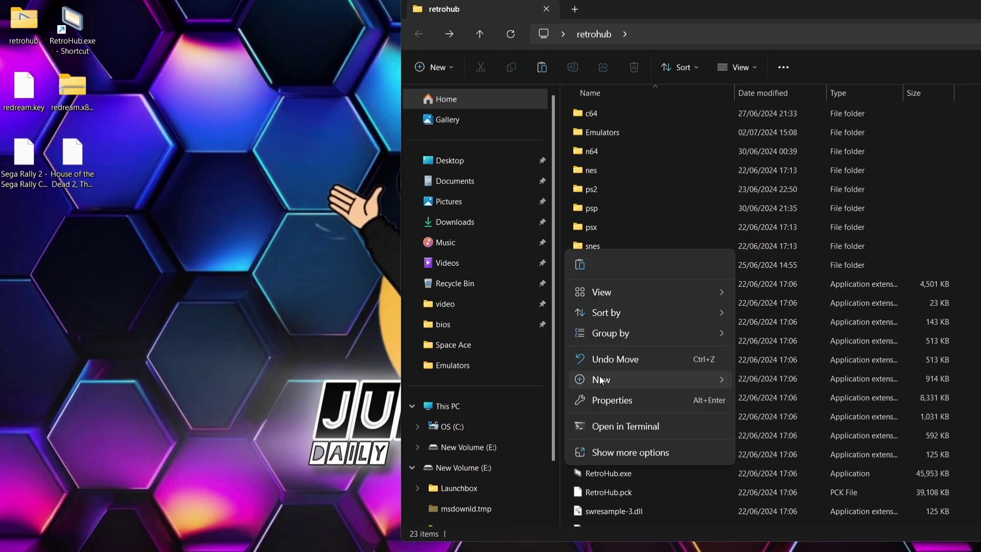
pyautogui.moveTo(602, 380)
pyautogui.click(780, 387)
pyautogui.write('d')
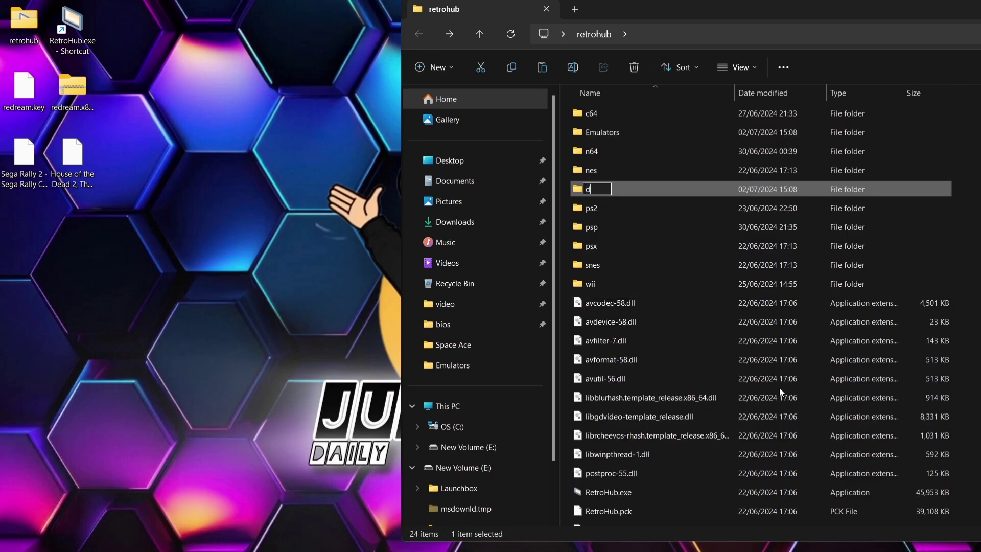
pyautogui.write('reamca')
pyautogui.write('st')
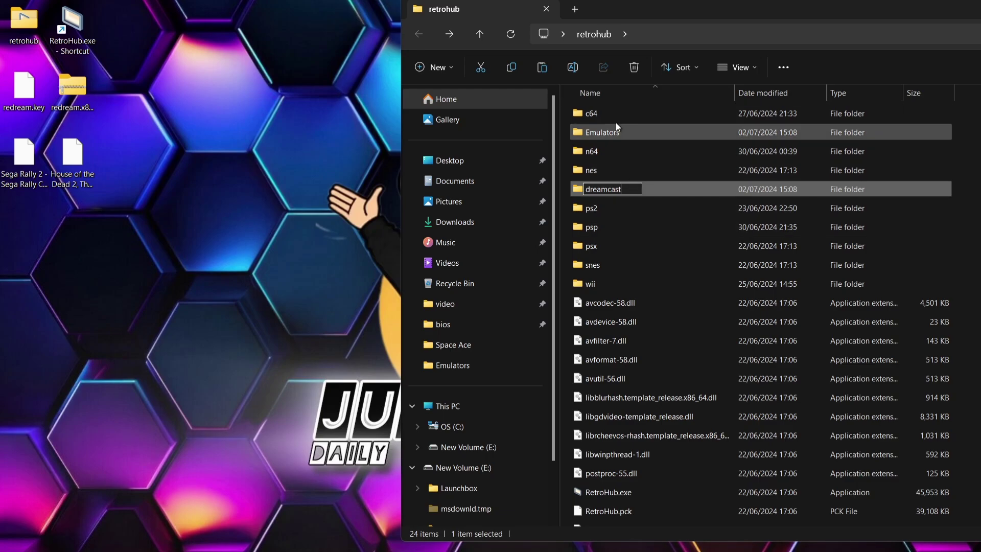
pyautogui.click(627, 245)
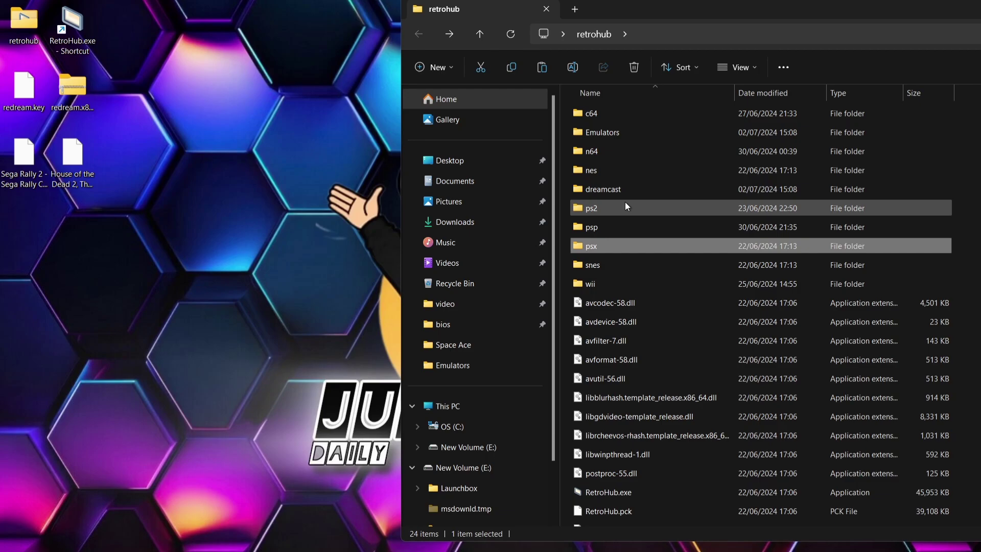
pyautogui.doubleClick(623, 192)
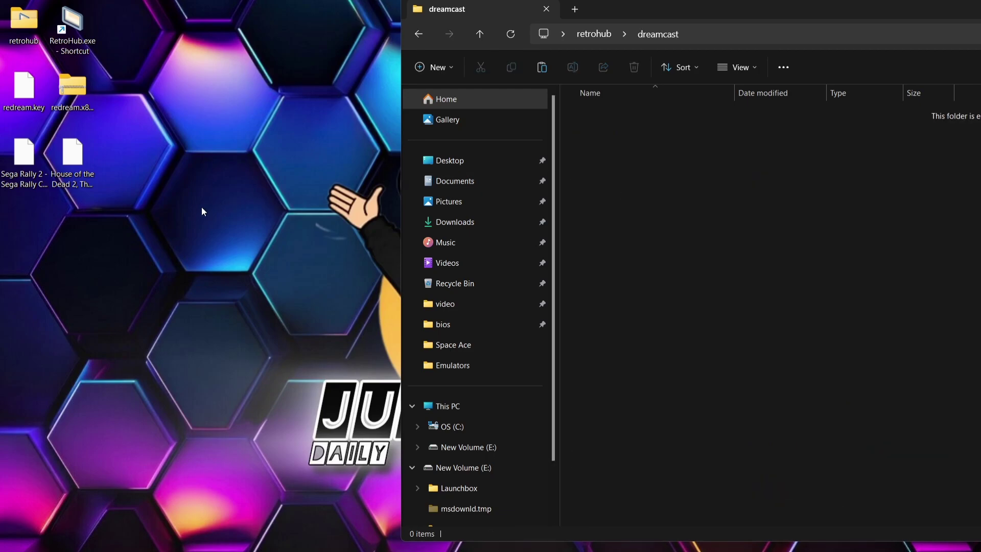
pyautogui.moveTo(176, 207)
pyautogui.mouseDown()
pyautogui.moveTo(17, 158)
pyautogui.moveTo(732, 216)
pyautogui.moveTo(717, 214)
pyautogui.mouseUp()
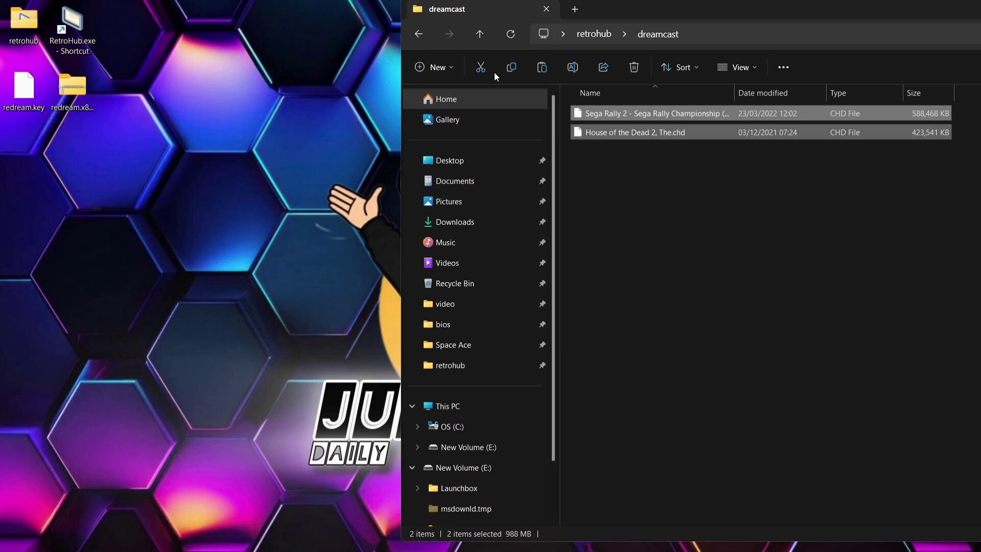
# Move redream.key into the Emulators/redream folder
pyautogui.click(420, 34)
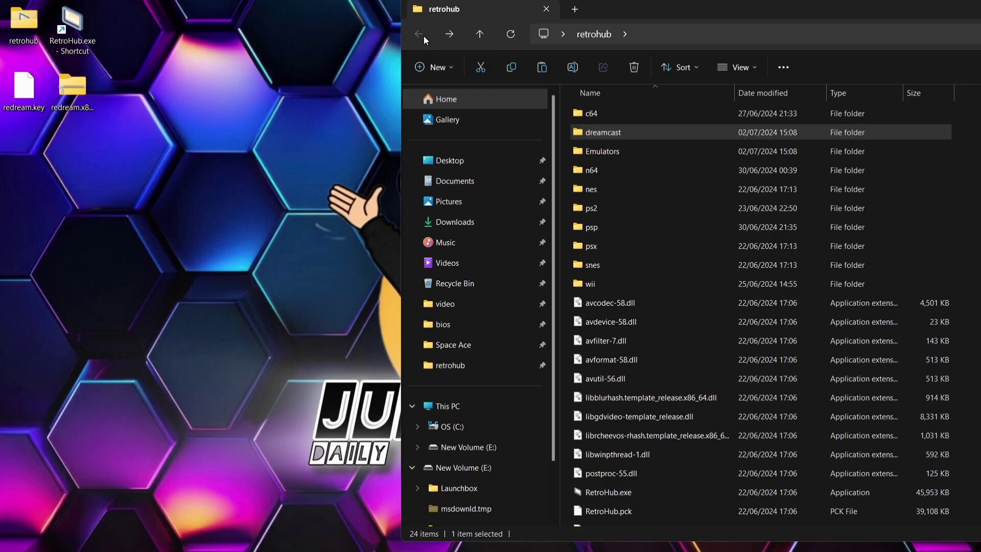
pyautogui.doubleClick(592, 152)
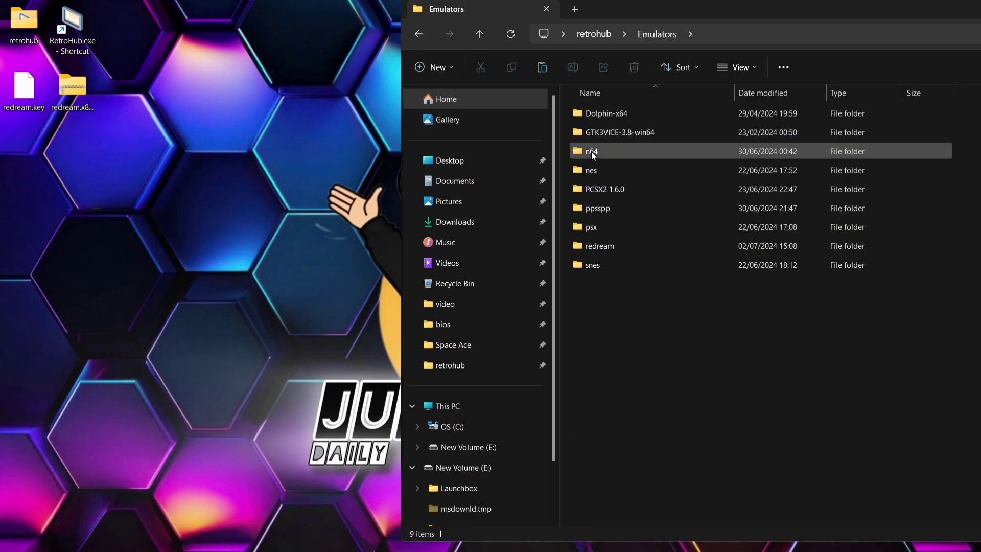
pyautogui.doubleClick(602, 244)
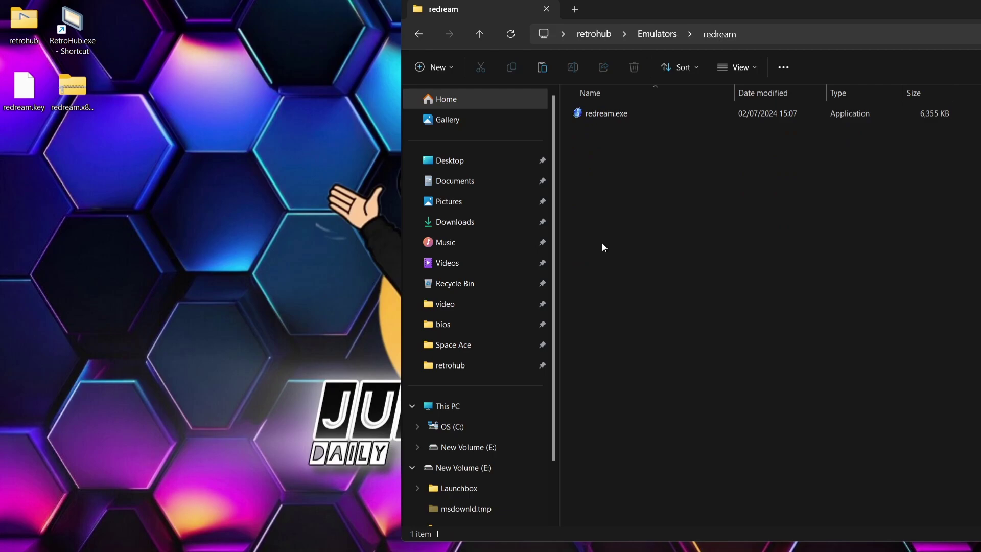
pyautogui.moveTo(36, 94); pyautogui.dragTo(633, 193)
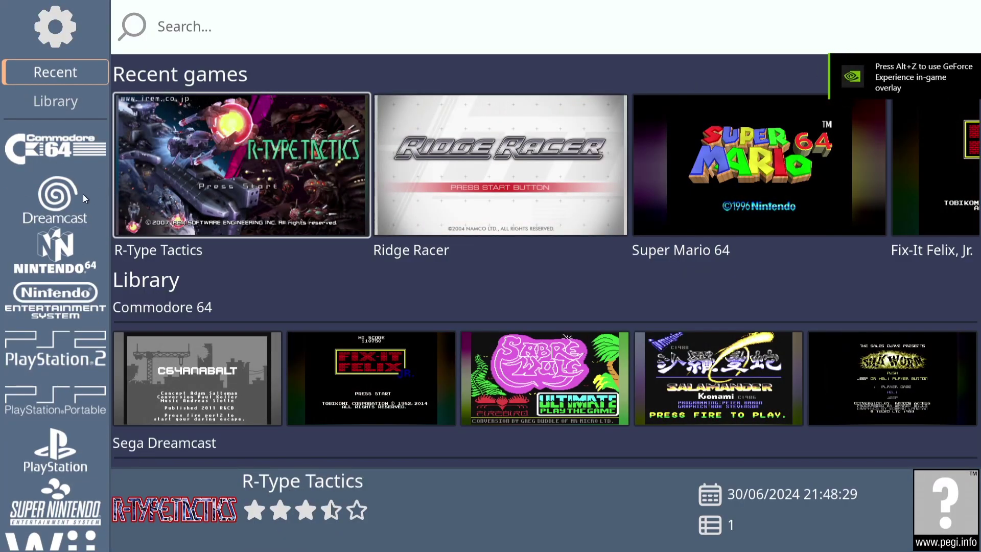
# Show the [dreamcast] Sega Dreamcast entry in RetroHub's Systems settings
pyautogui.click(74, 197)
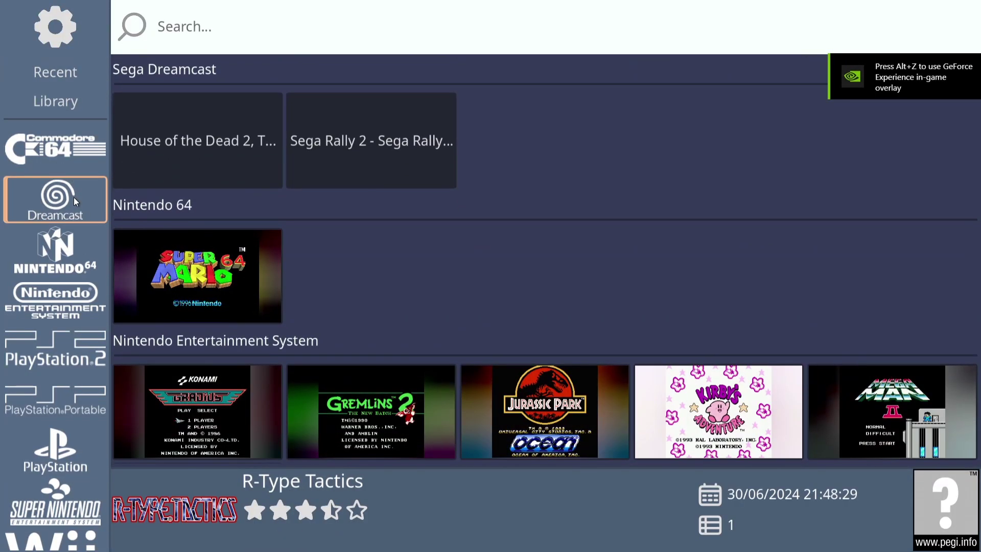
pyautogui.moveTo(198, 141)
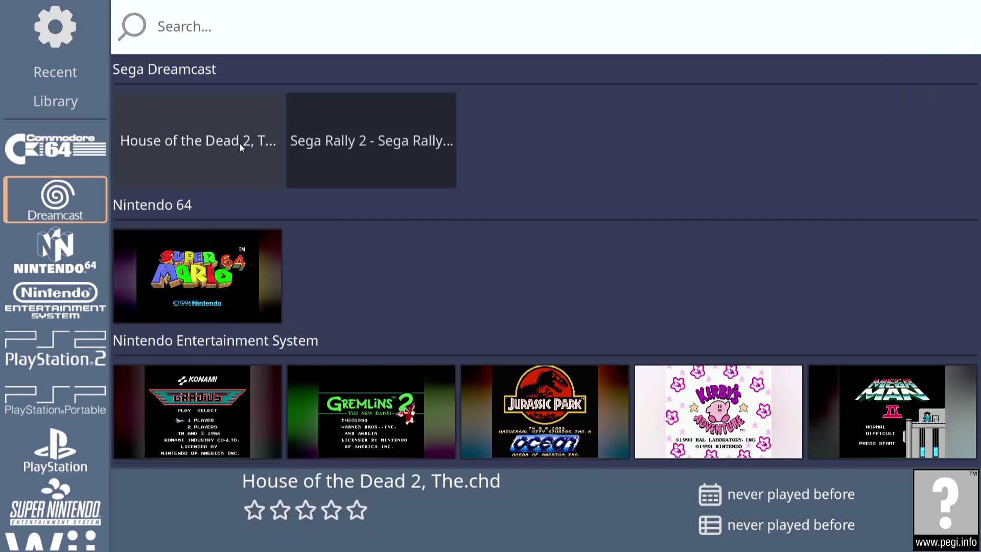
pyautogui.press('Escape')
pyautogui.scroll(-2, 221, 317)
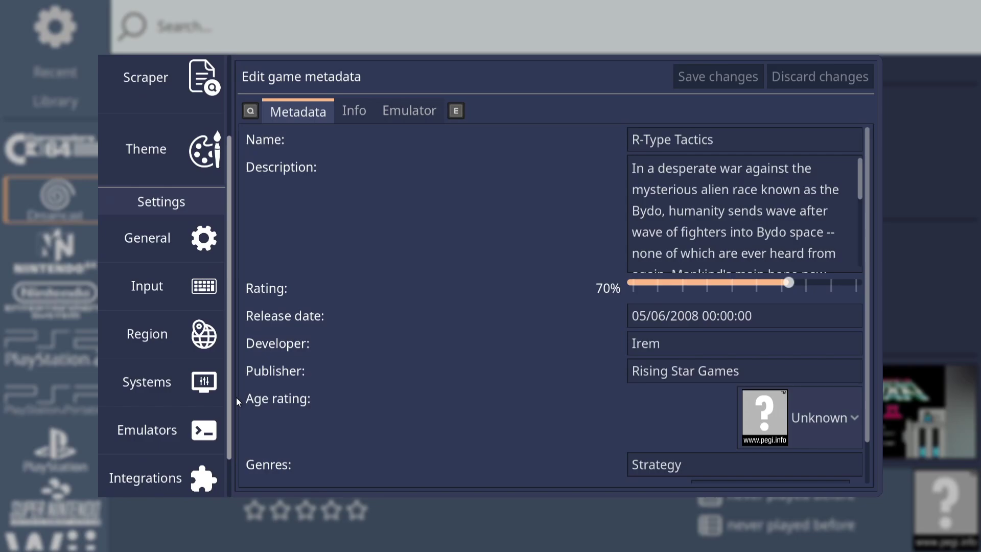
pyautogui.click(148, 374)
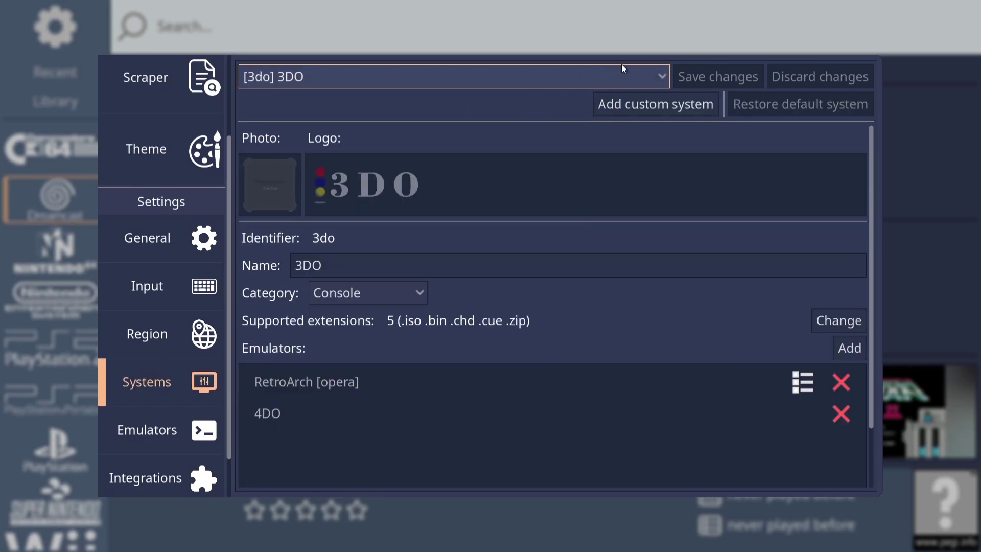
pyautogui.click(631, 76)
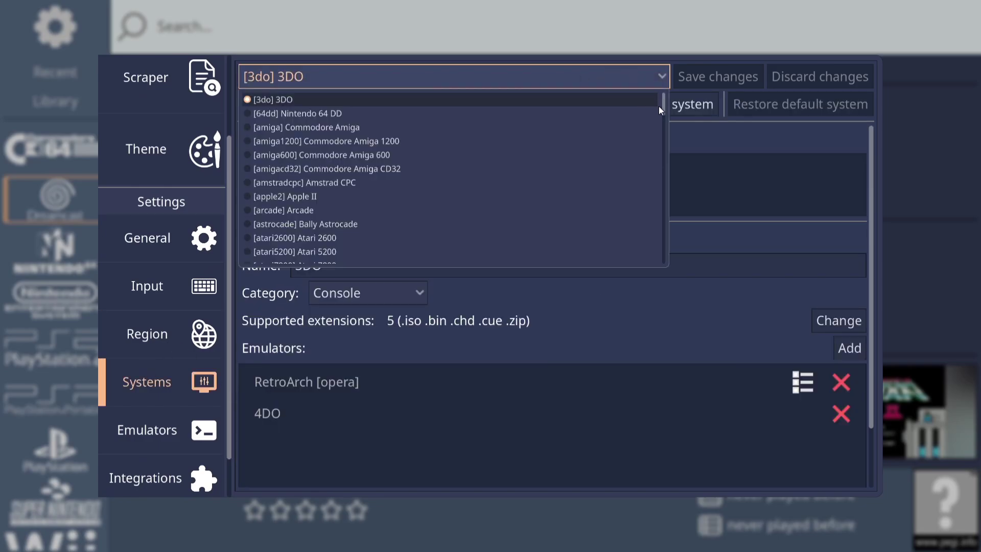
pyautogui.moveTo(663, 106); pyautogui.dragTo(665, 145)
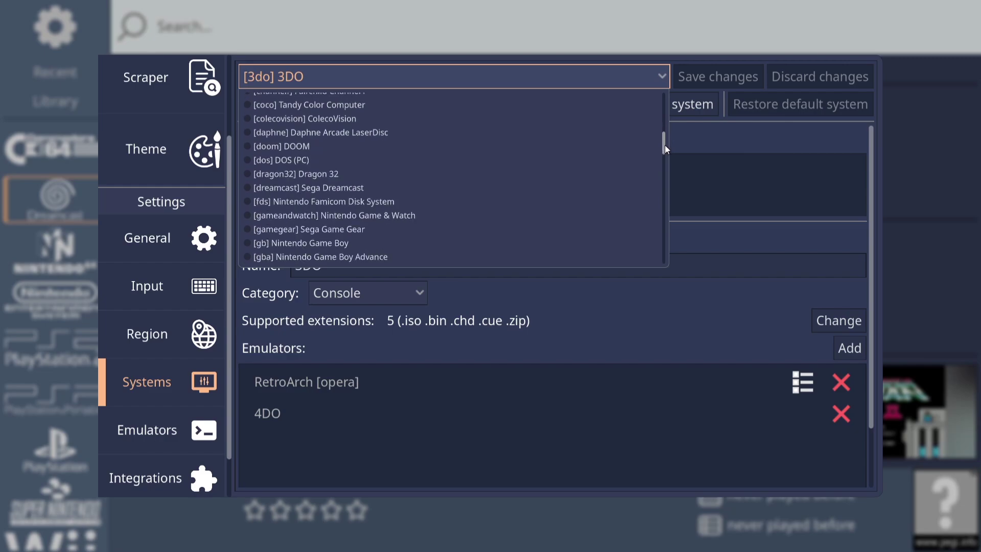
pyautogui.click(312, 190)
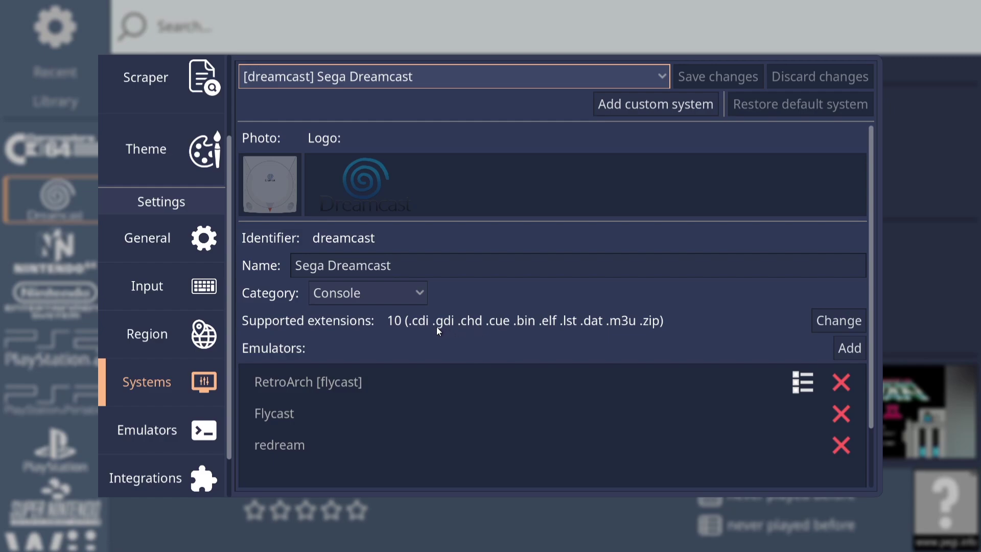
pyautogui.click(398, 301)
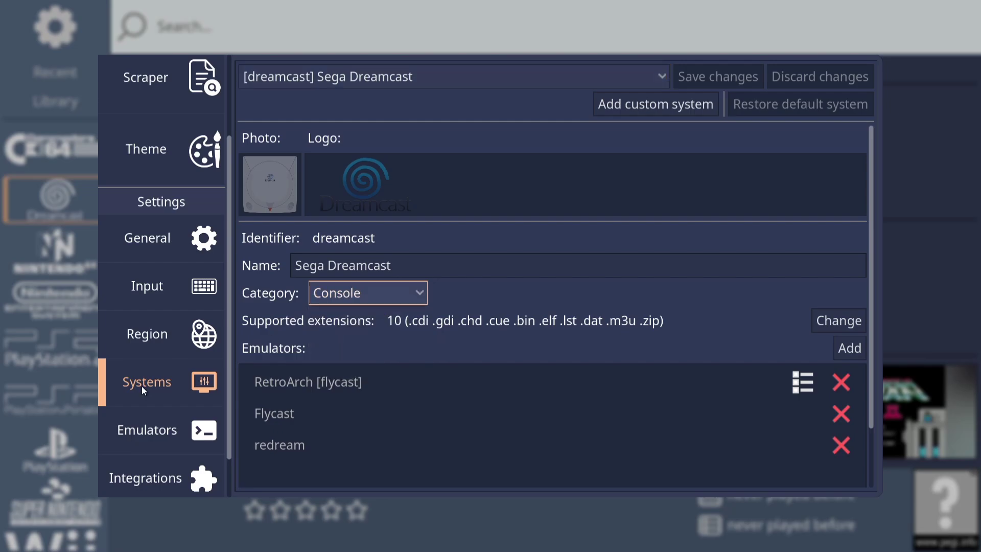
# Select [redream] redream in the Emulators settings and browse for its path
pyautogui.click(145, 428)
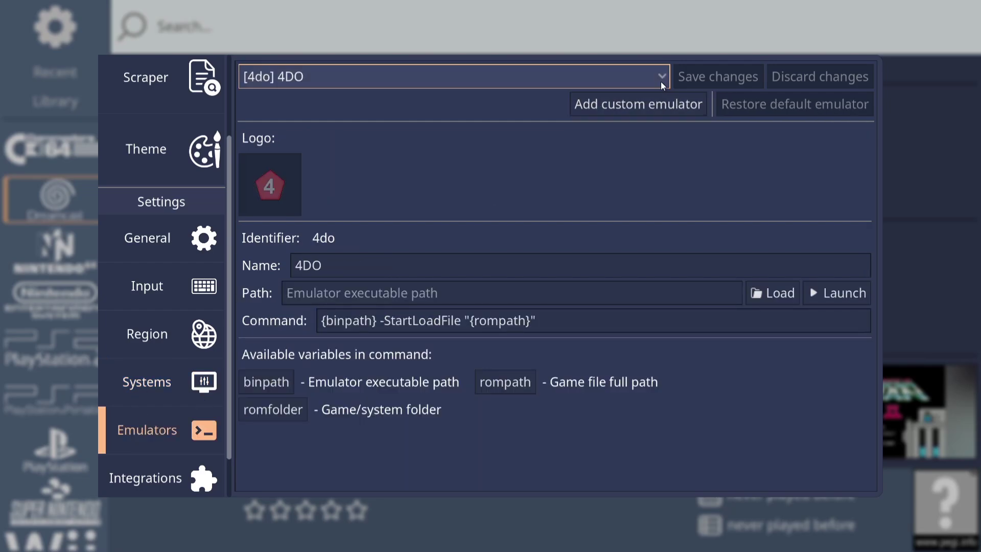
pyautogui.click(661, 80)
pyautogui.moveTo(665, 114); pyautogui.dragTo(678, 213)
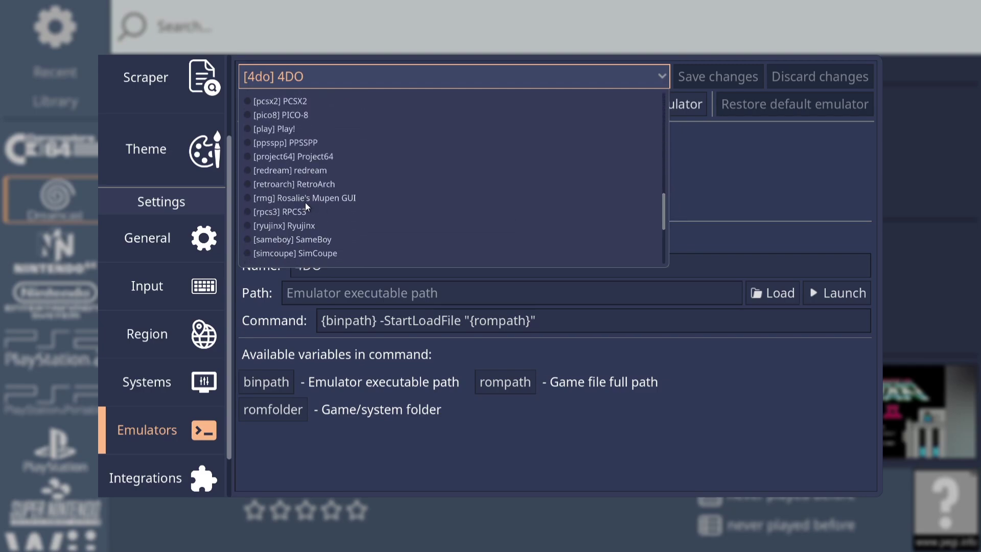
pyautogui.click(285, 170)
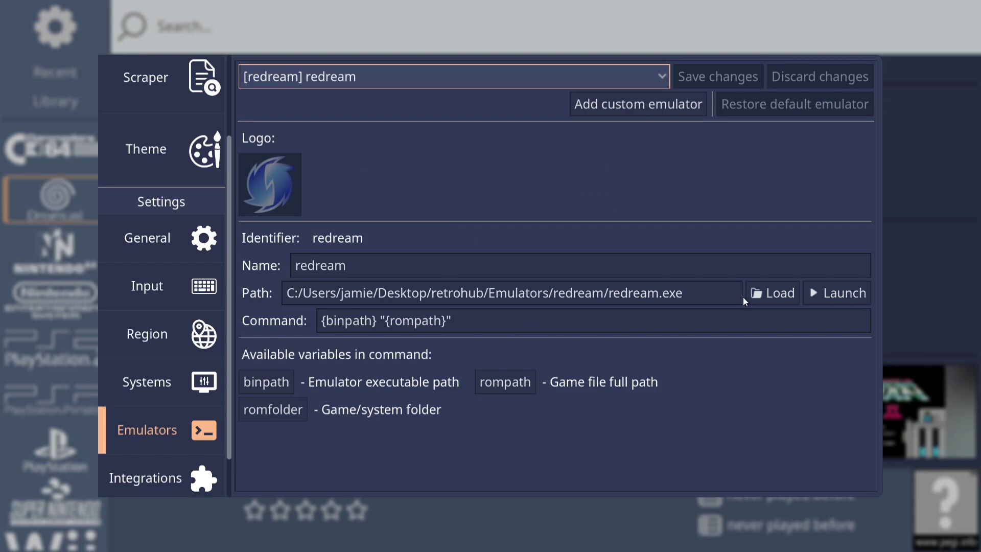
pyautogui.click(785, 290)
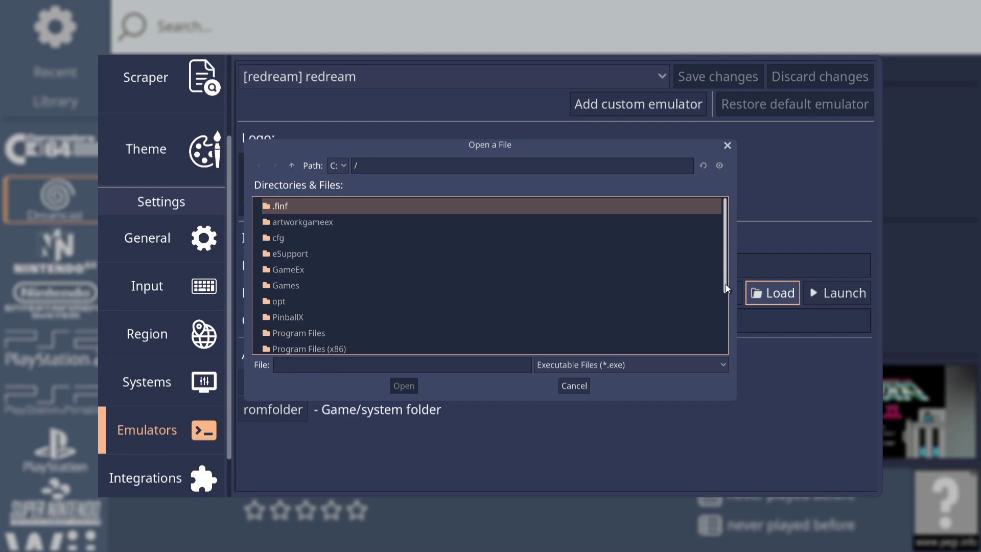
pyautogui.moveTo(726, 282); pyautogui.dragTo(729, 351)
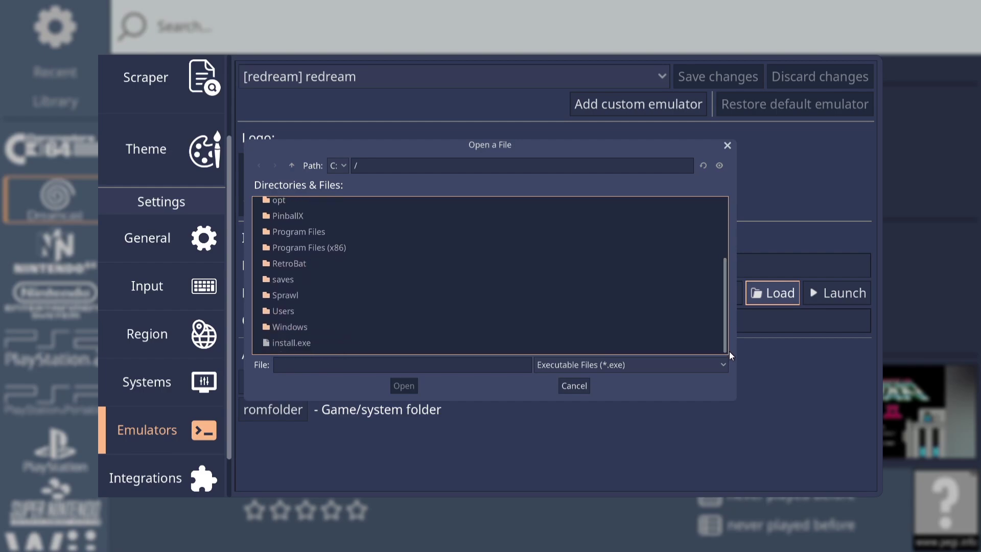
# Pick redream.exe from Desktop/retrohub/Emulators/redream as the emulator path
pyautogui.doubleClick(278, 311)
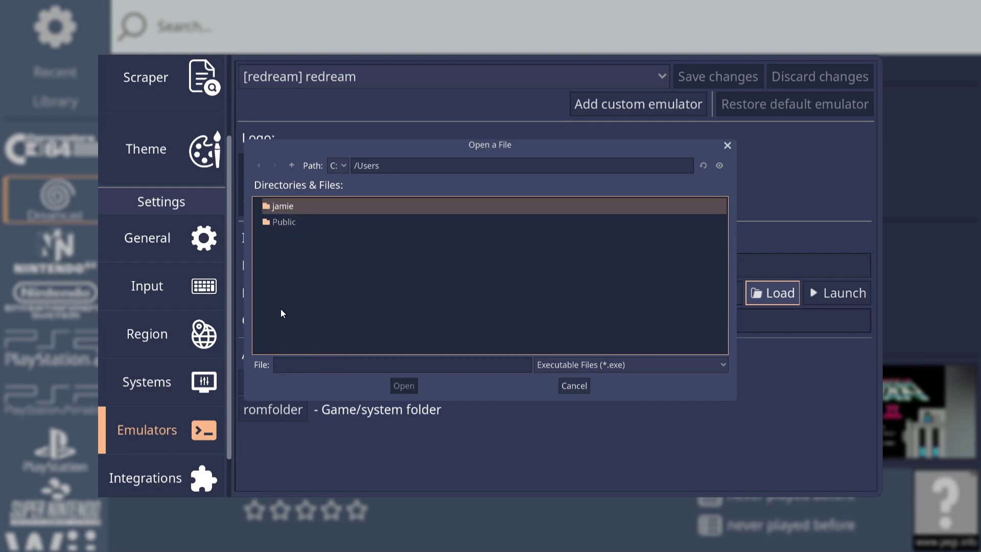
pyautogui.doubleClick(281, 207)
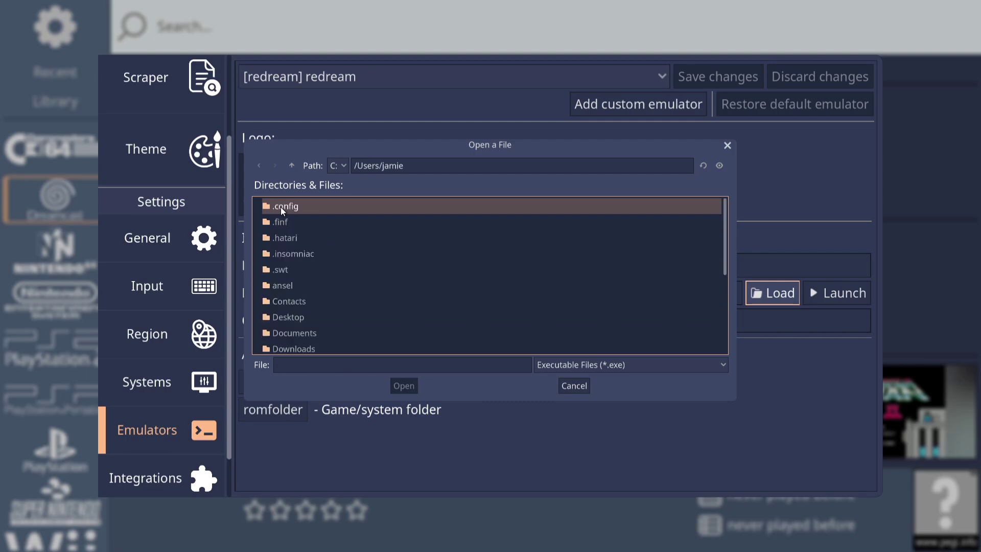
pyautogui.doubleClick(302, 315)
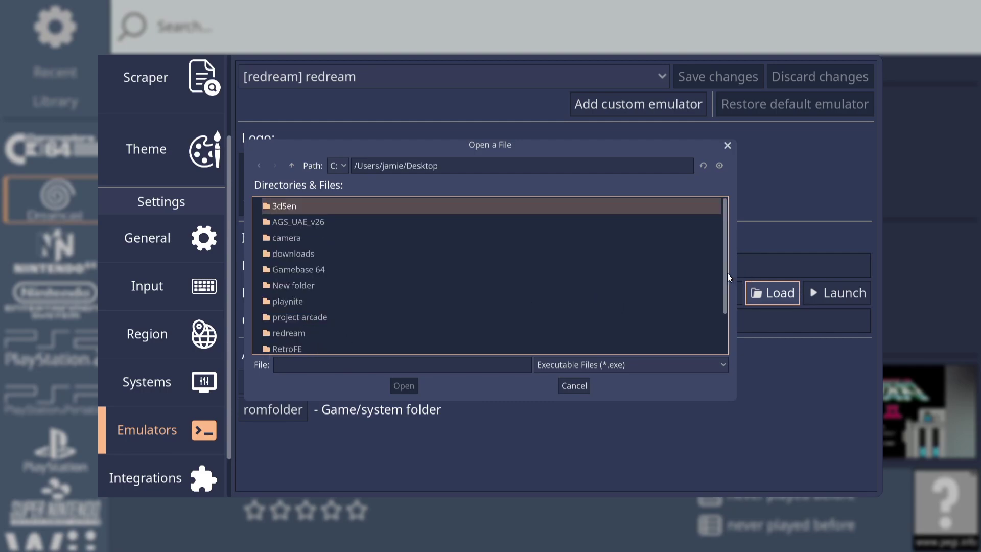
pyautogui.moveTo(726, 271)
pyautogui.mouseDown()
pyautogui.moveTo(727, 305)
pyautogui.moveTo(458, 324)
pyautogui.mouseUp()
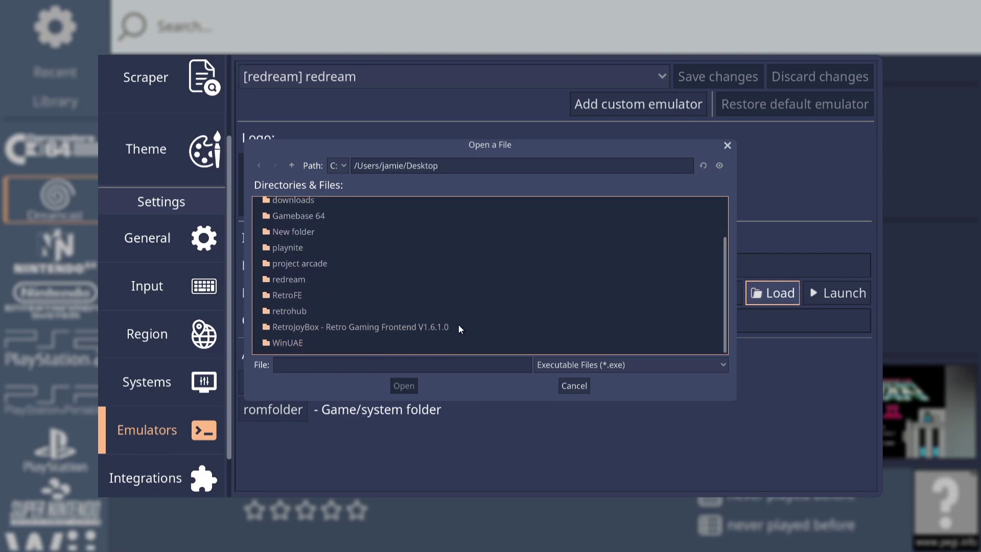
pyautogui.doubleClick(303, 312)
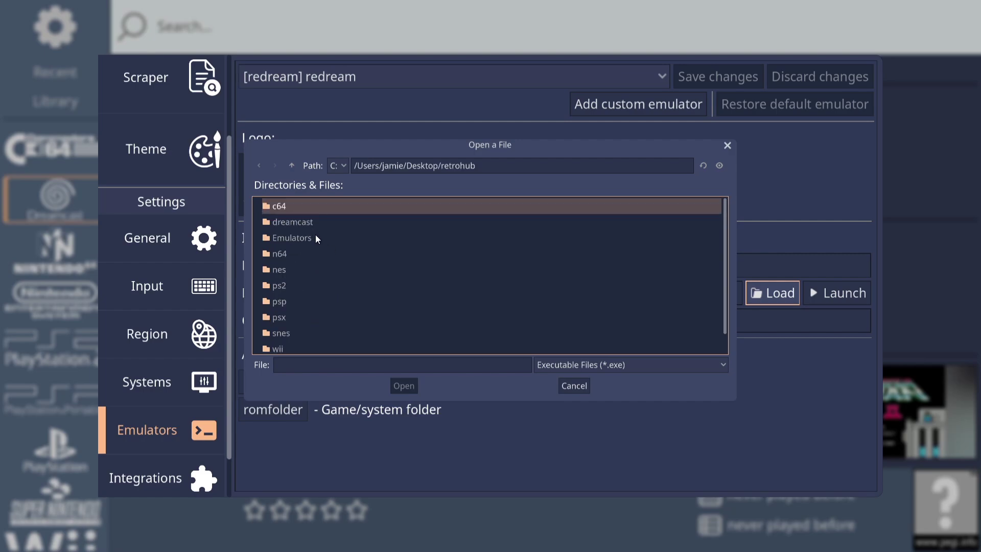
pyautogui.doubleClick(299, 238)
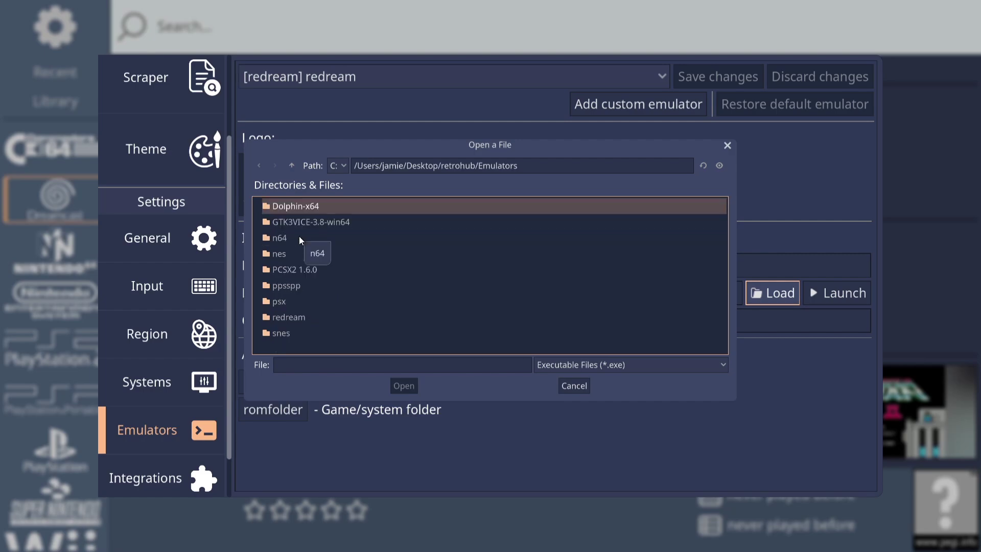
pyautogui.doubleClick(293, 318)
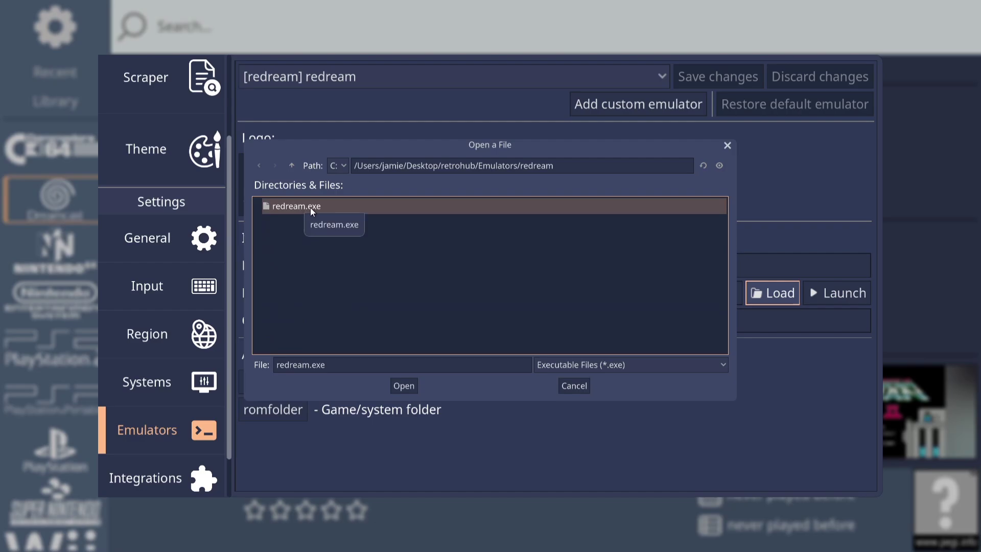
pyautogui.doubleClick(336, 208)
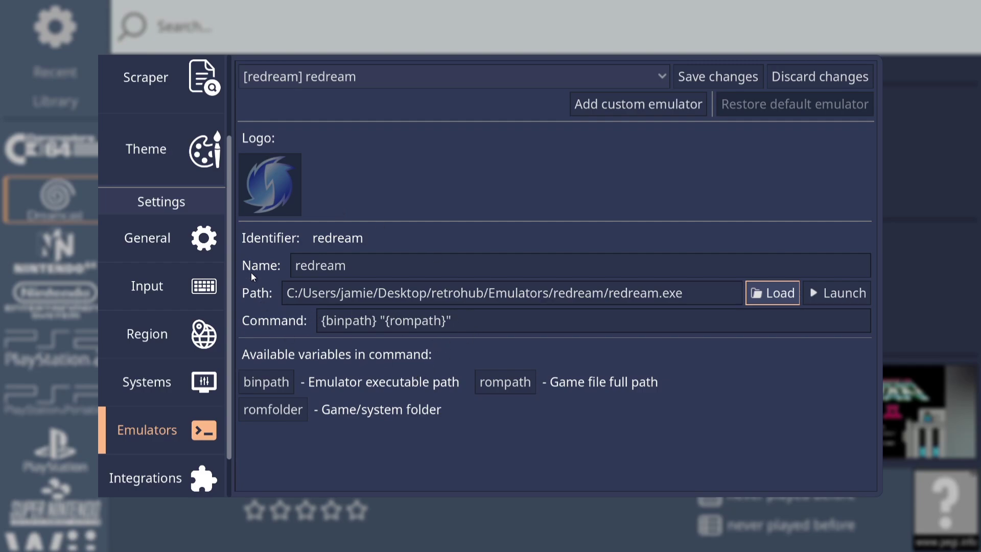
pyautogui.moveTo(229, 154); pyautogui.dragTo(230, 78)
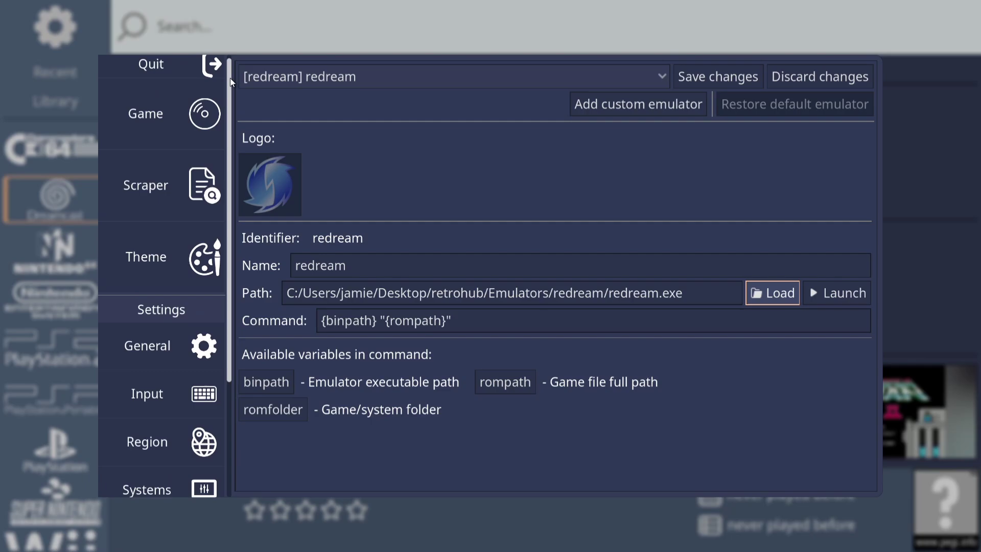
# Set the scraper's Games to scrape option to Without metadata
pyautogui.click(161, 196)
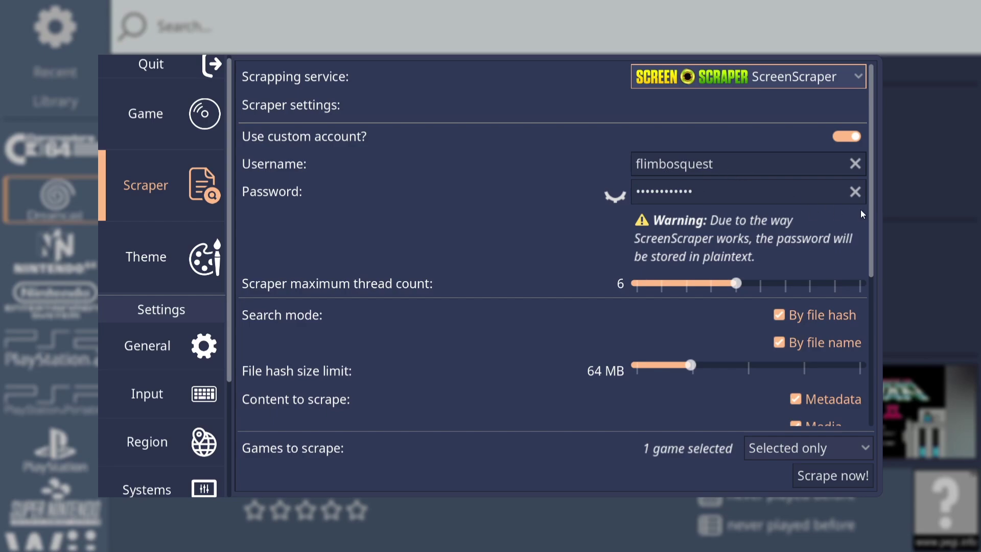
pyautogui.moveTo(873, 215); pyautogui.dragTo(875, 418)
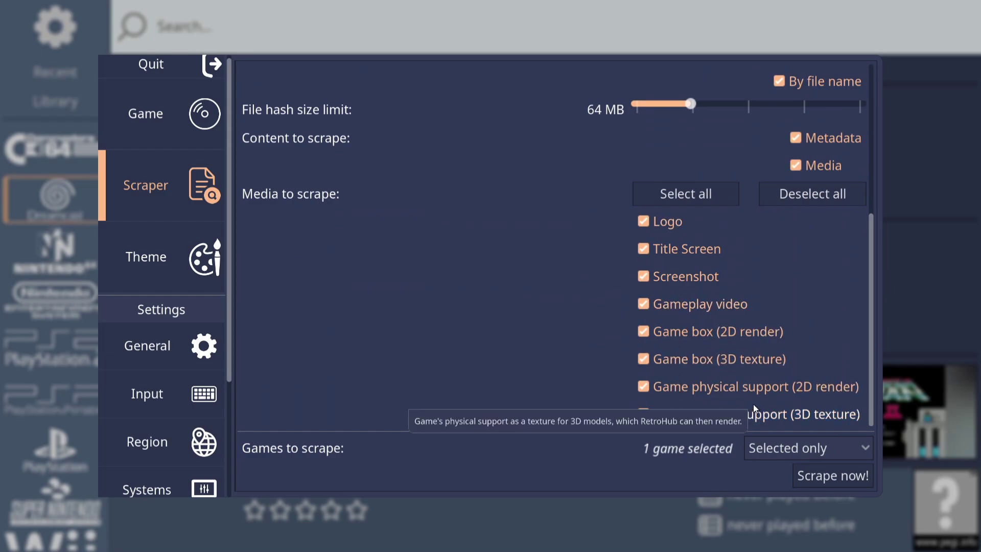
pyautogui.click(801, 454)
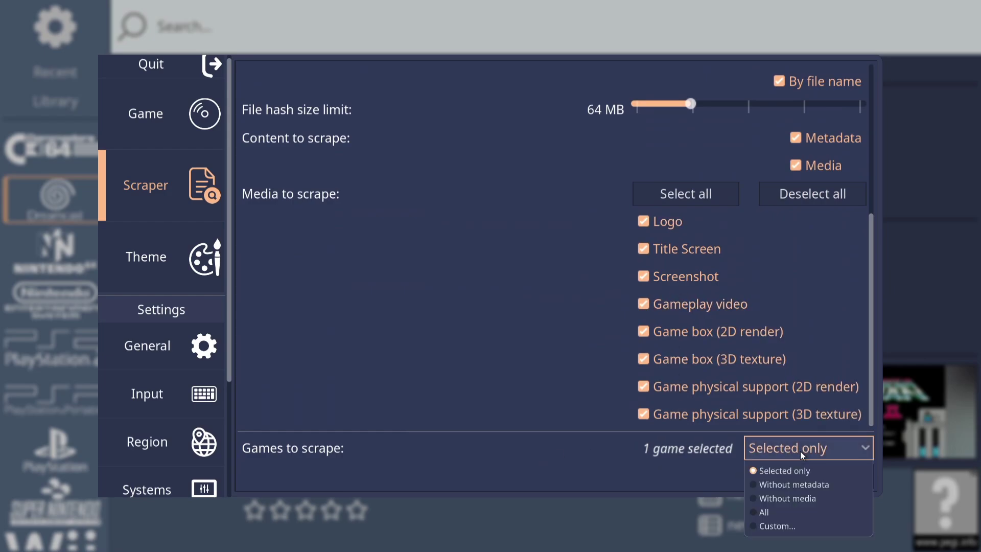
pyautogui.click(799, 485)
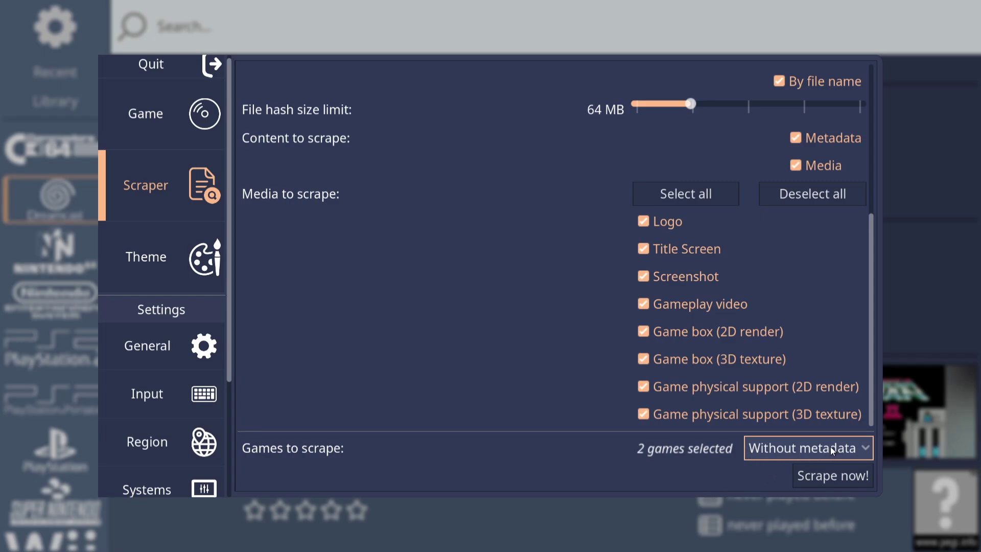
# Start the scrape and accept the match for The House of the Dead 2
pyautogui.click(832, 479)
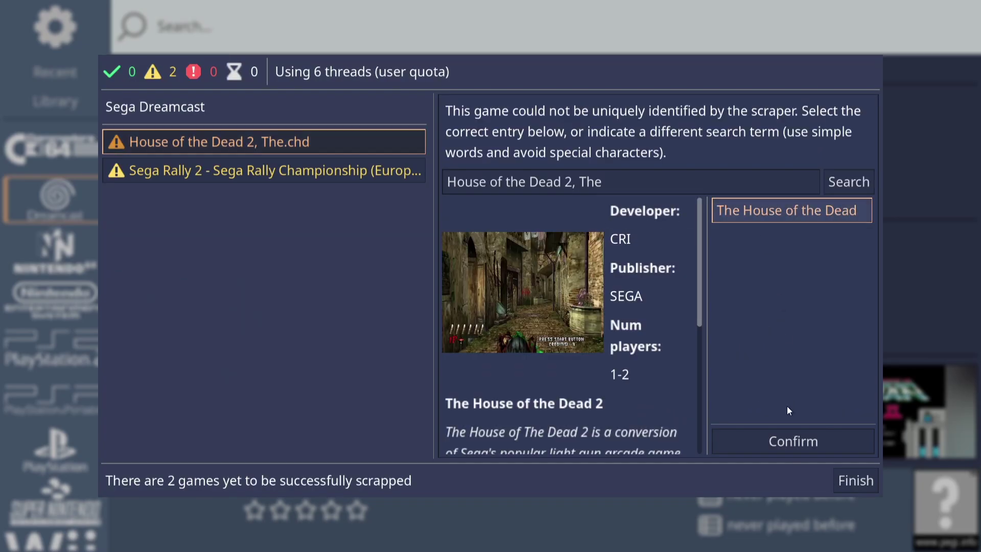
pyautogui.click(783, 448)
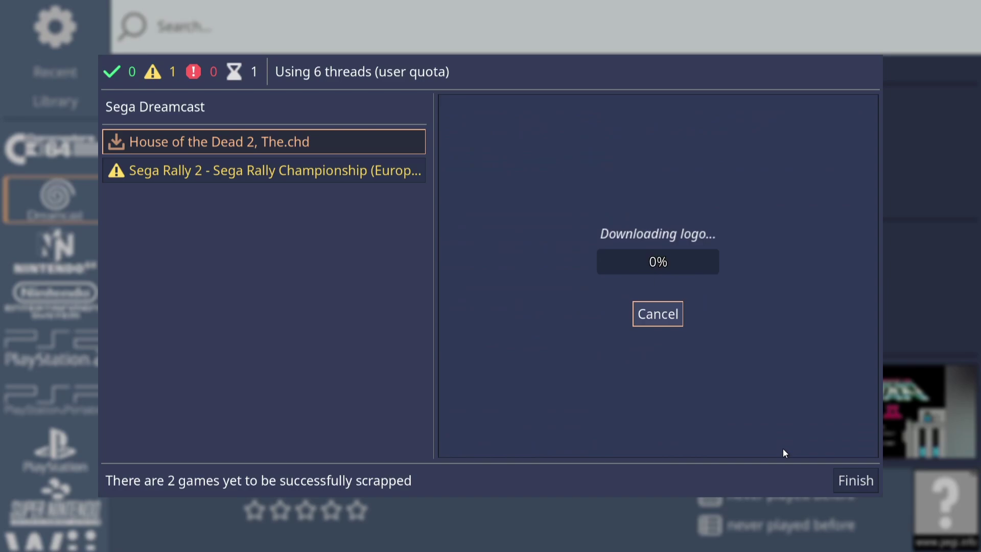
pyautogui.click(311, 174)
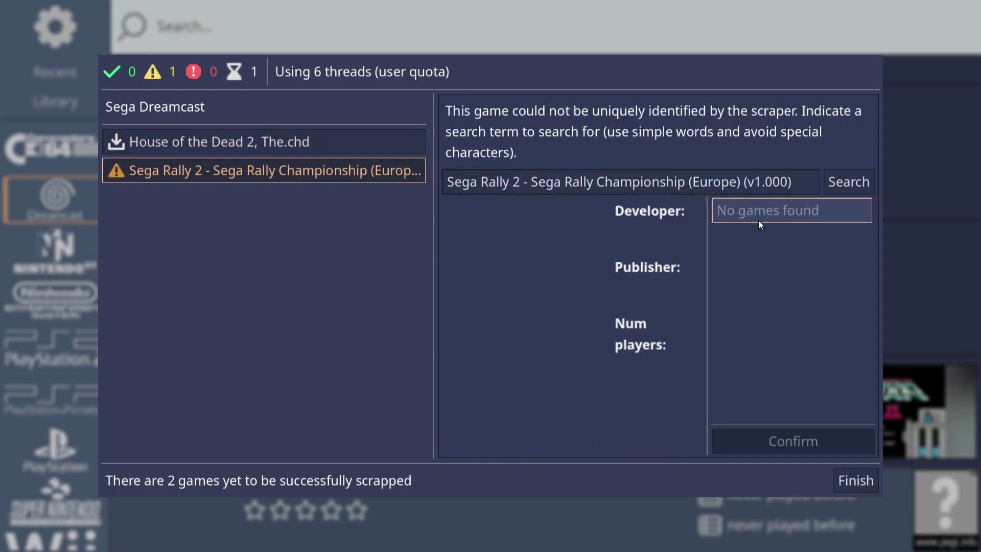
# Shorten Sega Rally 2's search term to 'Sega Rally 2' and accept the match
pyautogui.click(797, 182)
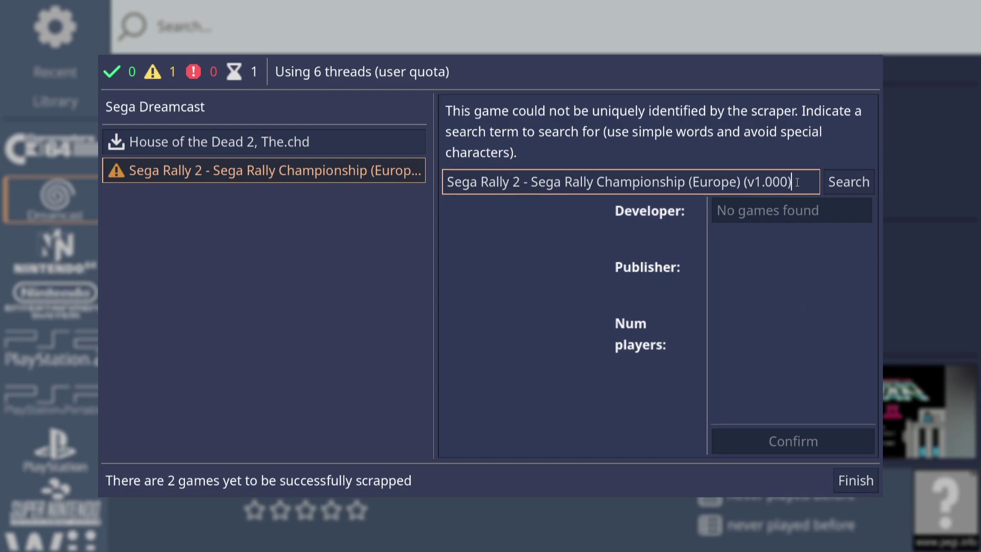
pyautogui.press('BackSpace')
pyautogui.press('BackSpace')
pyautogui.press('BackSpace')
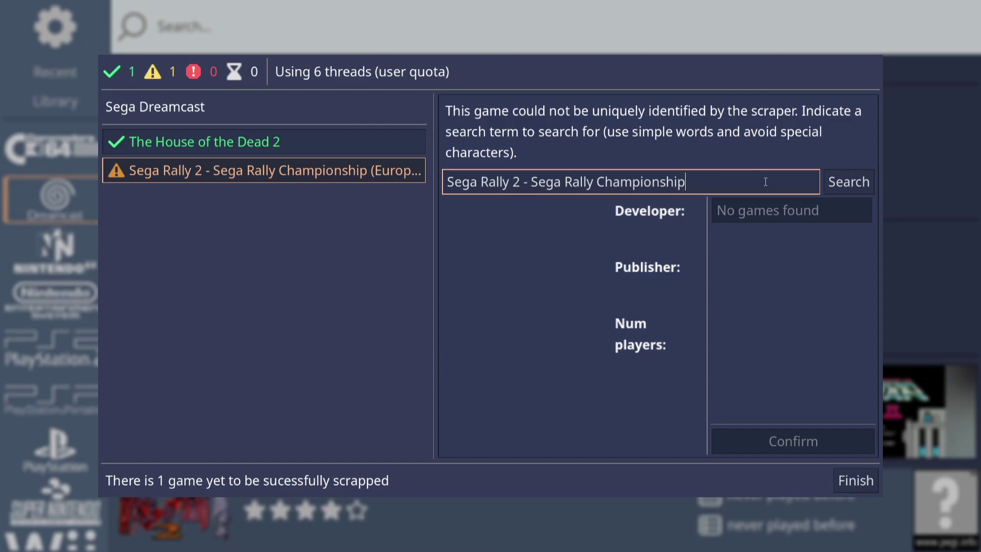
pyautogui.click(851, 183)
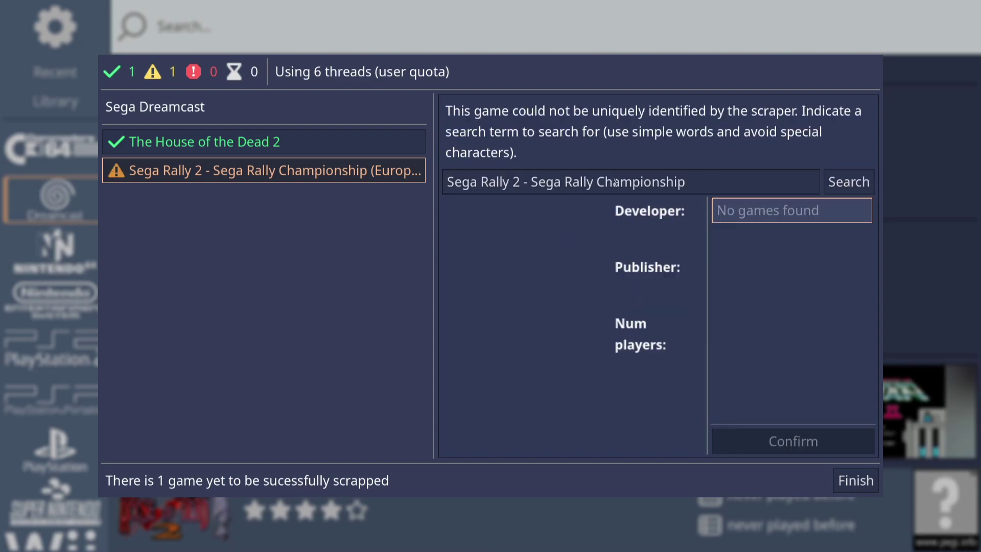
pyautogui.moveTo(526, 182); pyautogui.dragTo(760, 184)
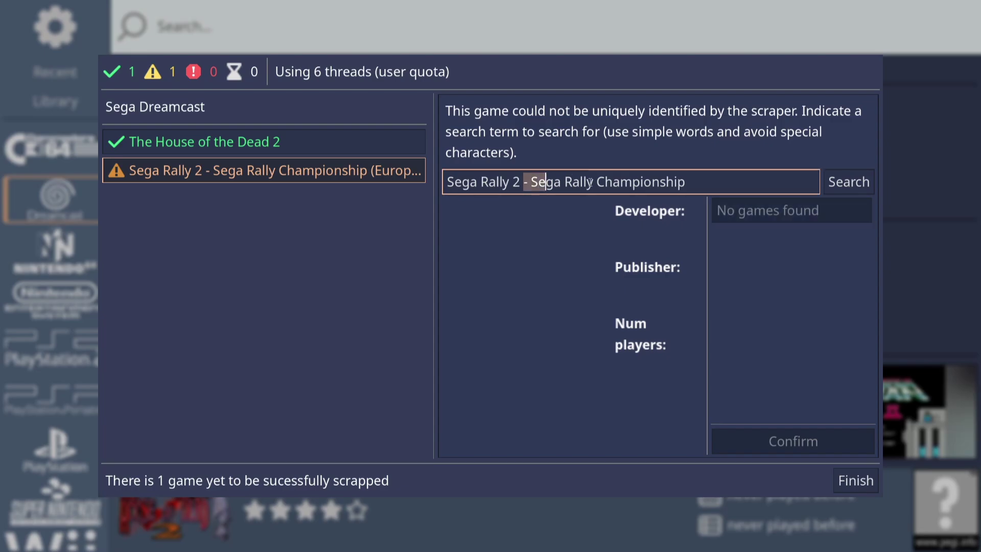
pyautogui.press('BackSpace')
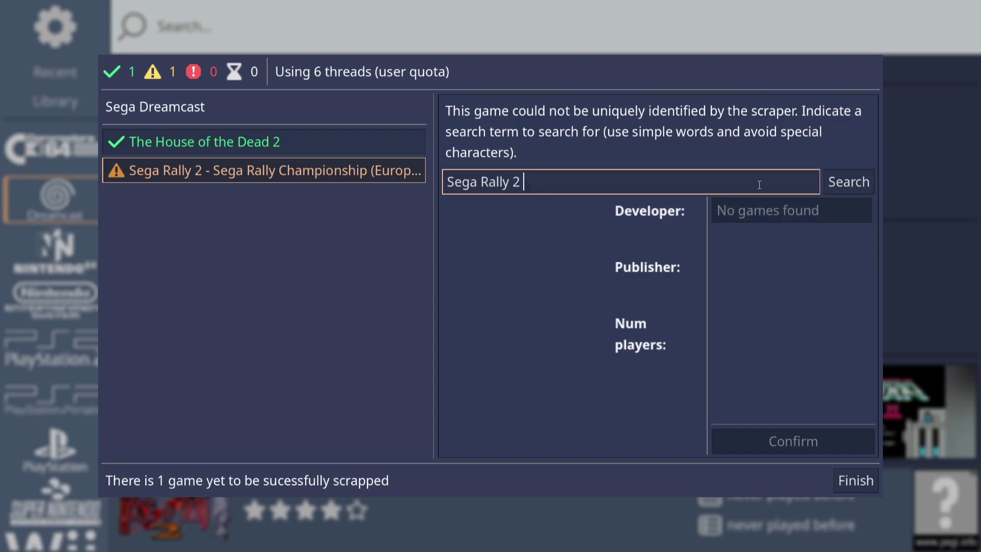
pyautogui.click(850, 186)
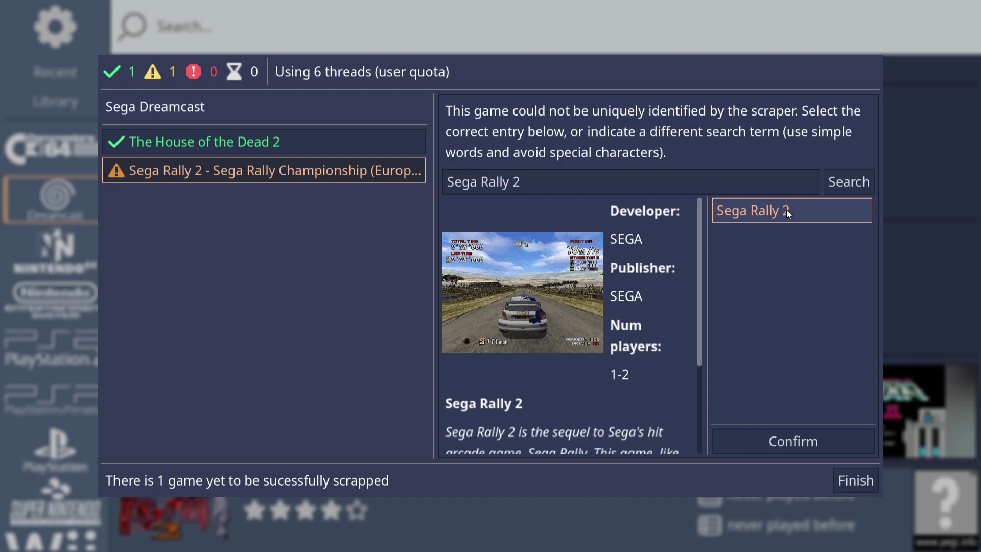
pyautogui.click(800, 440)
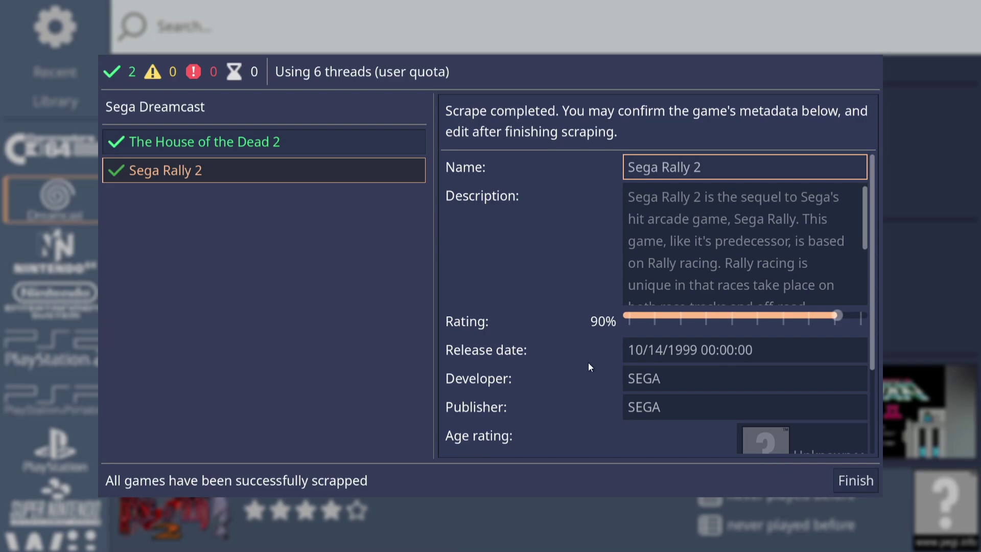
# Finish scraping, leave settings, and open The House of the Dead 2's game page
pyautogui.click(856, 480)
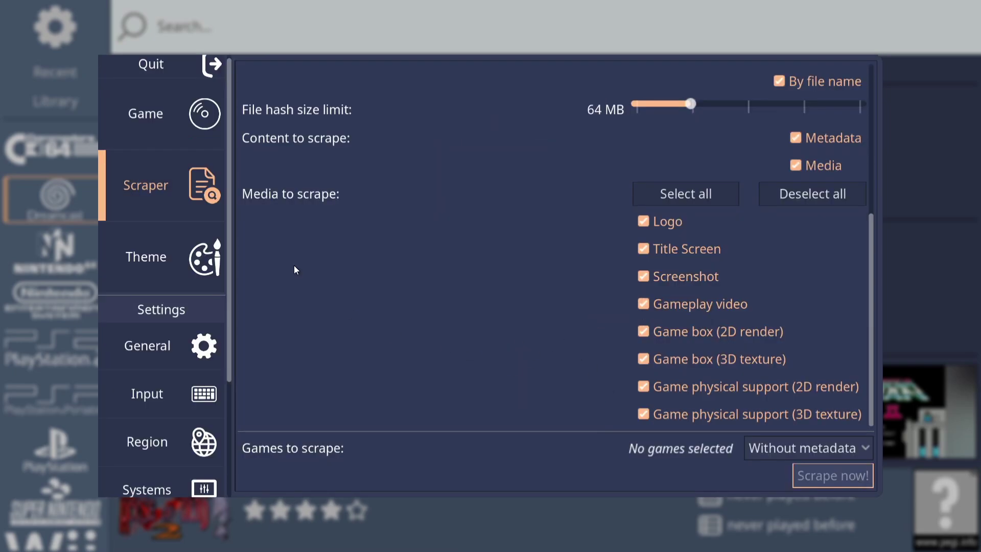
pyautogui.press('Escape')
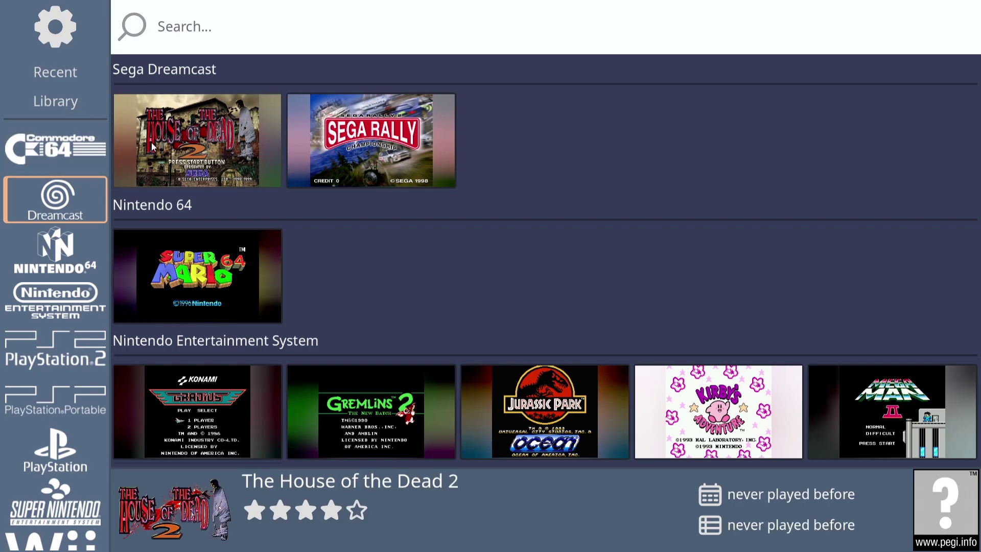
pyautogui.click(292, 165)
pyautogui.click(198, 158)
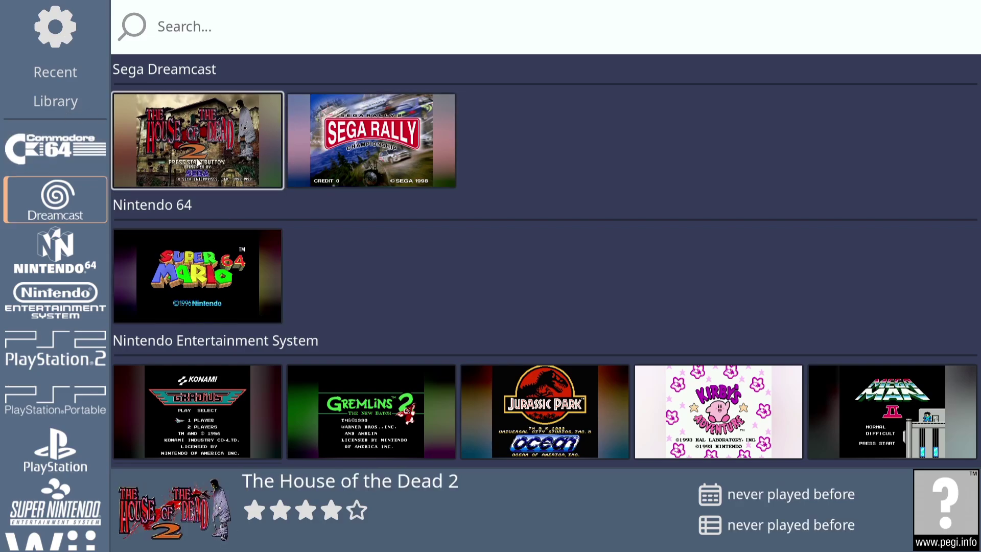
pyautogui.click(196, 159)
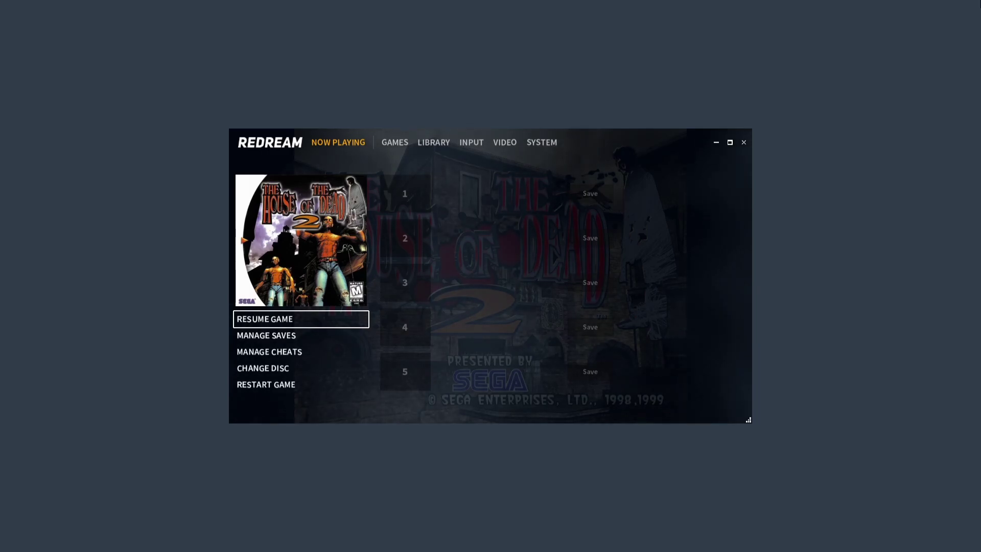
# Open the VIDEO section of Redream's menu with the arrow keys
pyautogui.press('Up')
pyautogui.press('Right')
pyautogui.press('Right')
pyautogui.press('Right')
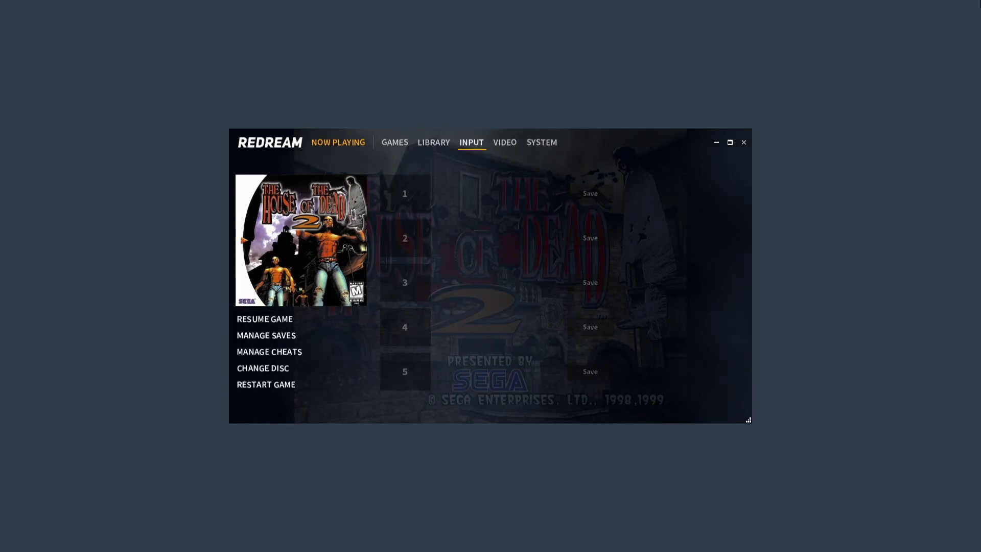
pyautogui.press('Right')
pyautogui.press('Return')
# Switch Redream's window mode to exclusive fullscreen
pyautogui.press('Down')
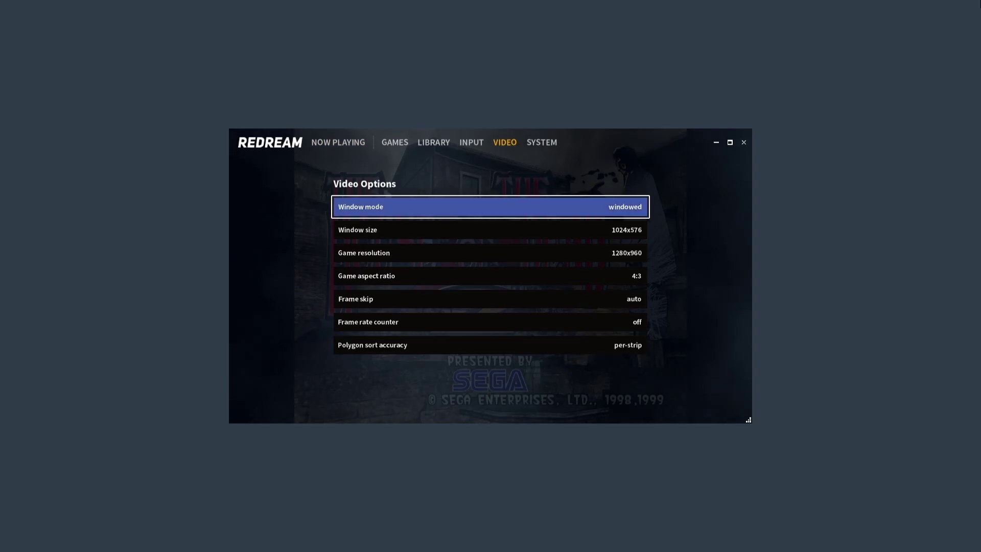
pyautogui.press('Right')
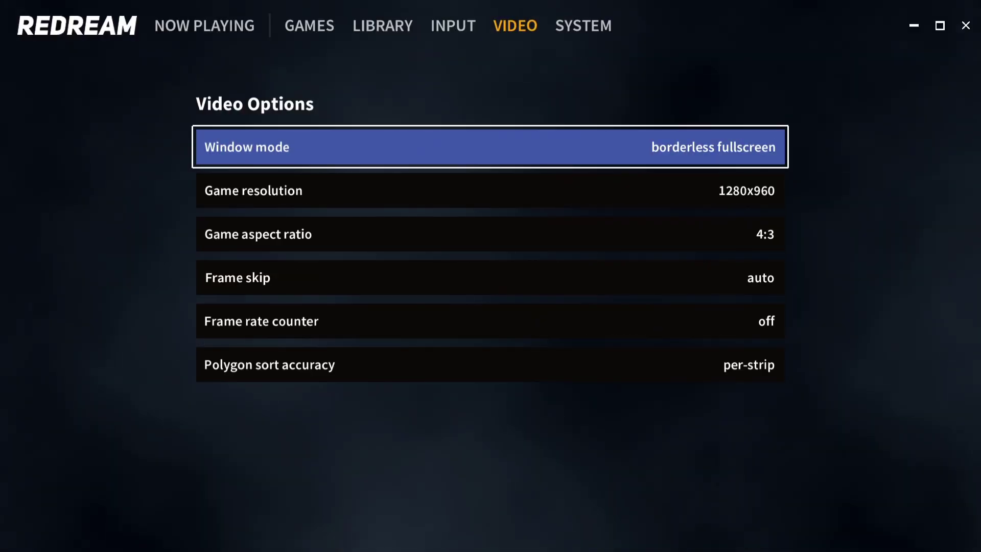
pyautogui.press('Right')
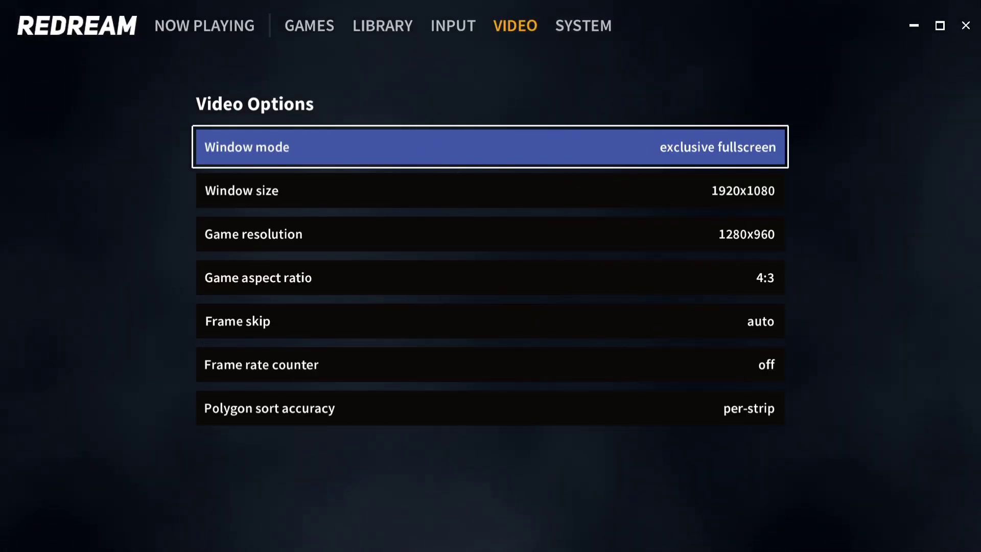
pyautogui.press('Right')
pyautogui.press('Right')
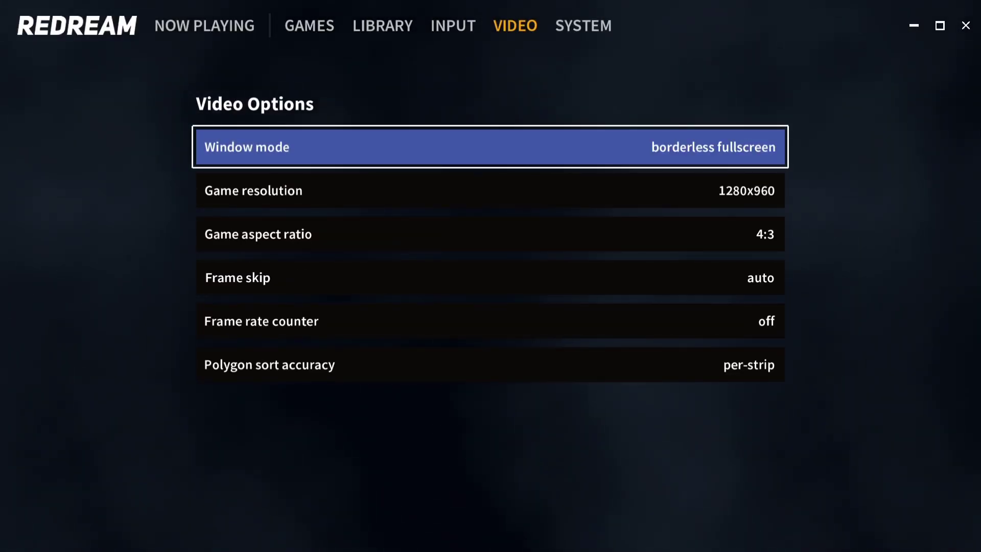
# Cycle the game resolution up through 1920x1440 and 3200x2400 to 3840x2880
pyautogui.press('Down')
pyautogui.press('Right')
pyautogui.press('Right')
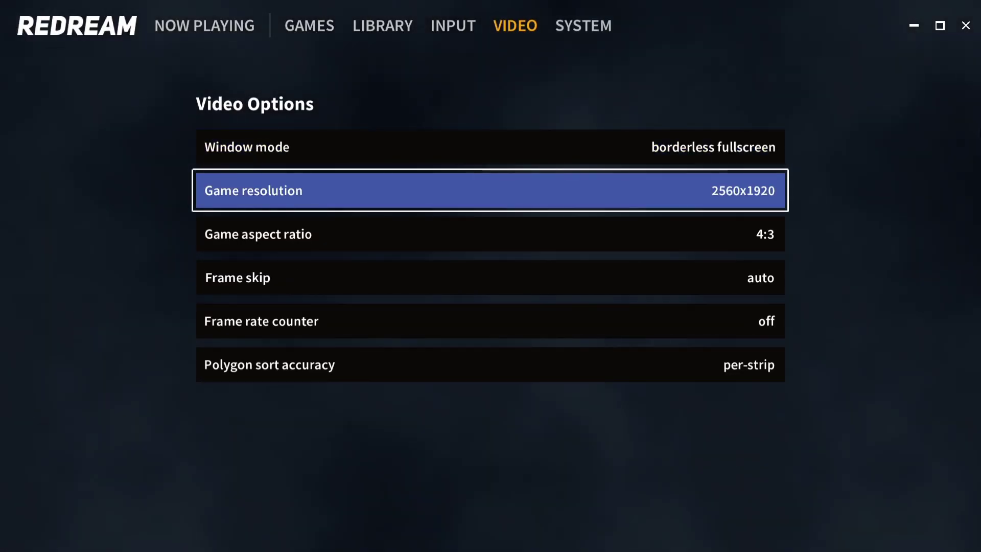
pyautogui.press('Right')
pyautogui.press('Right')
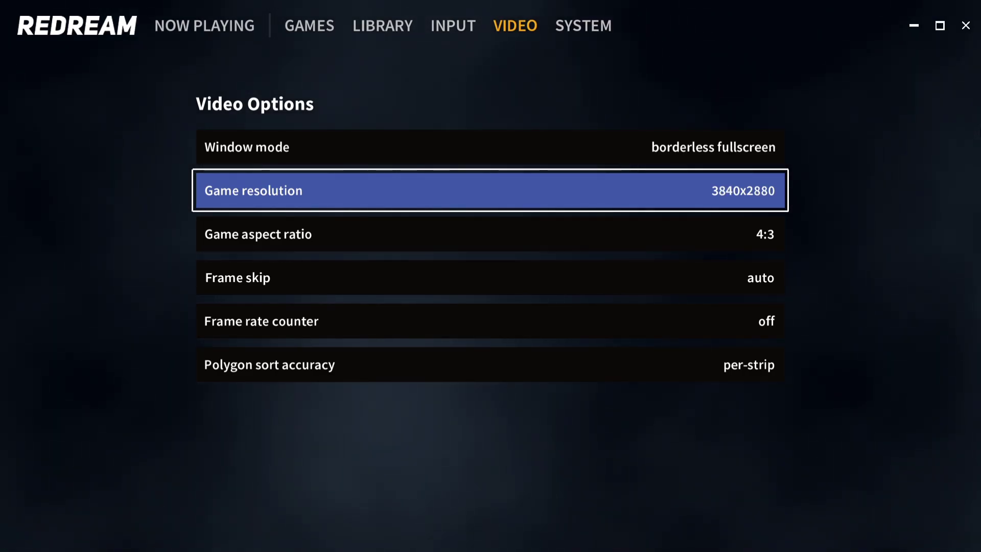
pyautogui.press('Right')
pyautogui.press('Right')
pyautogui.press('Right')
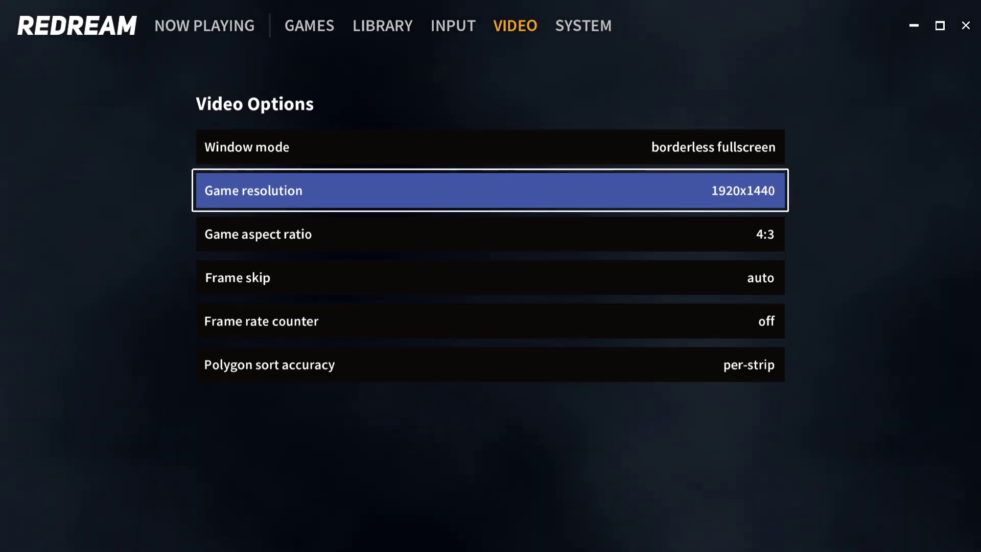
pyautogui.press('Right')
pyautogui.press('Right')
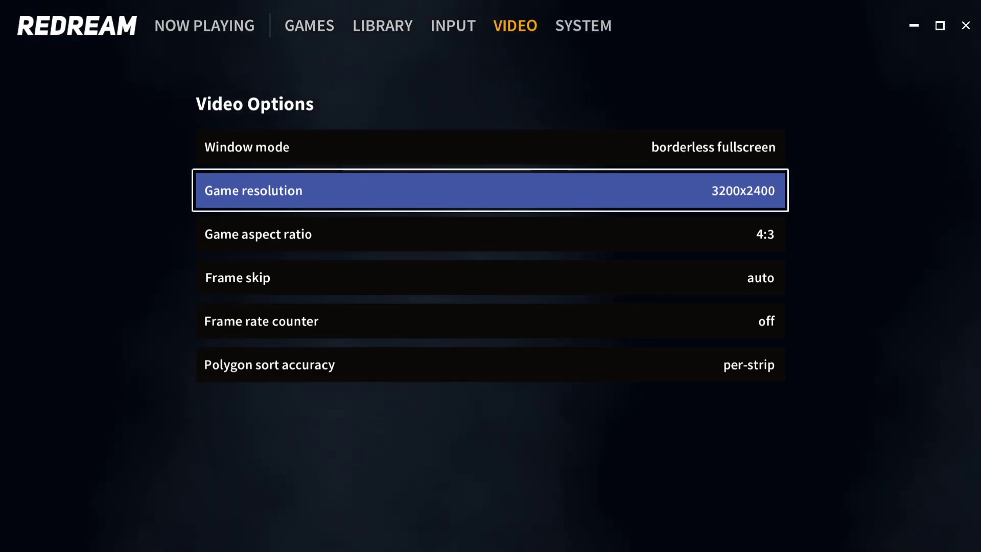
pyautogui.press('Right')
pyautogui.press('Down')
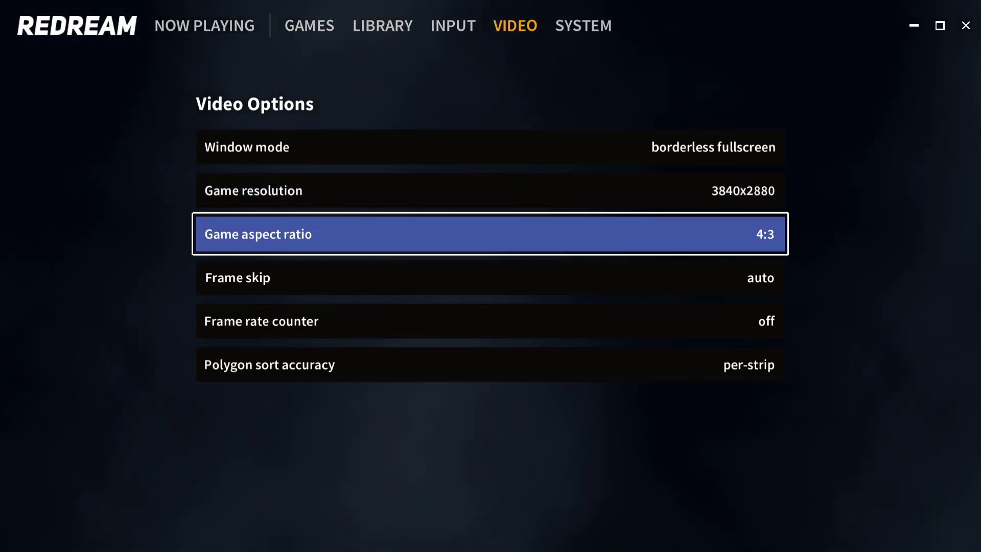
pyautogui.press('Right')
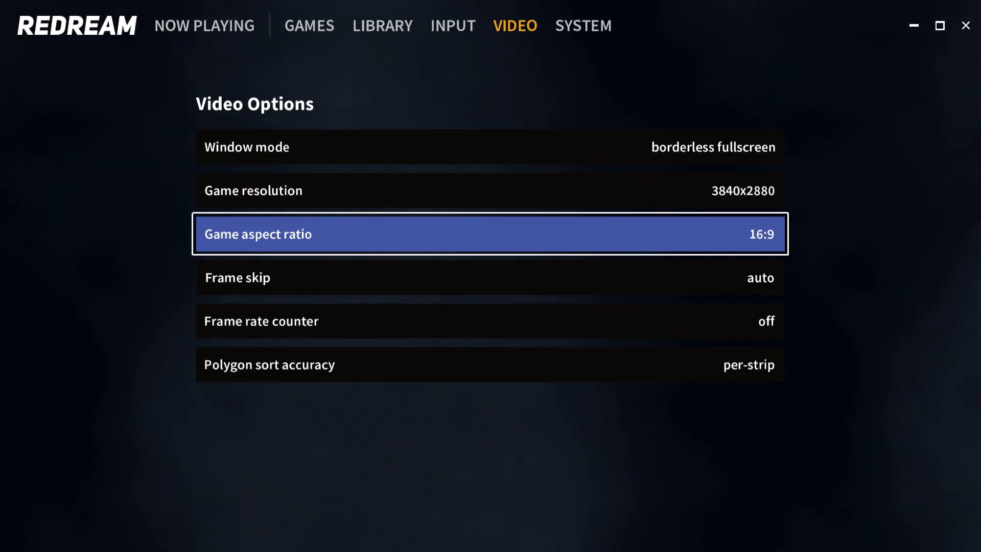
# Open the Port 0 input device list from Redream's INPUT options
pyautogui.press('Escape')
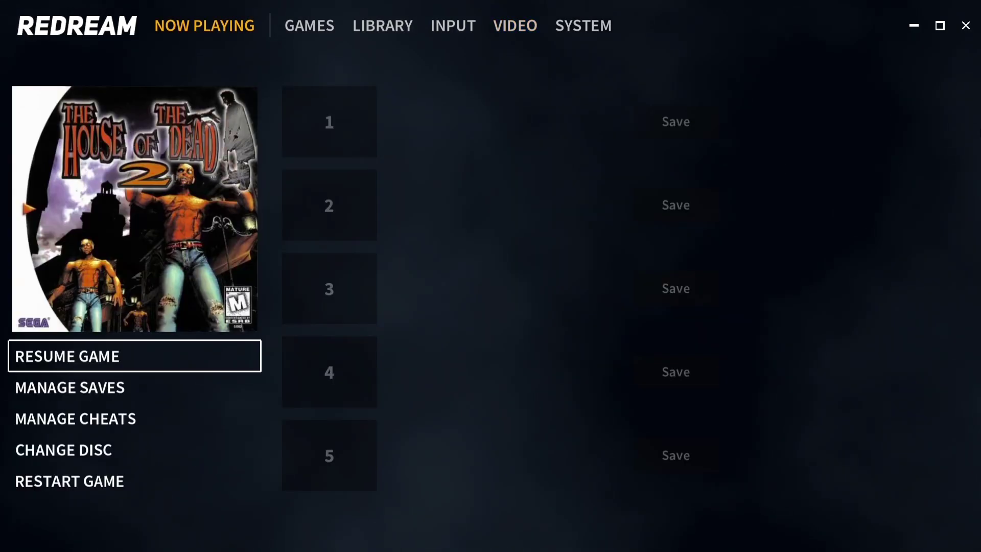
pyautogui.press('Up')
pyautogui.press('Right')
pyautogui.press('Right')
pyautogui.press('Right')
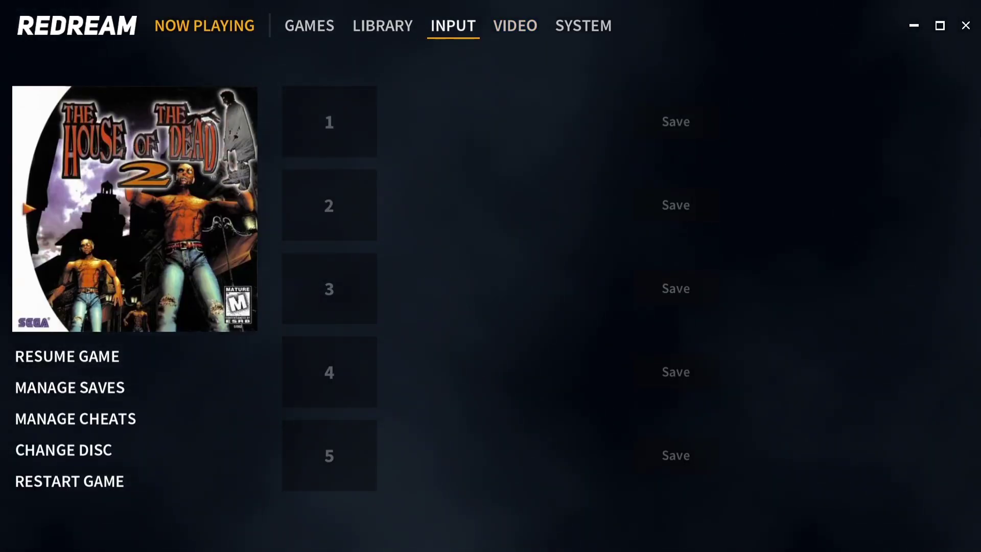
pyautogui.press('Return')
pyautogui.press('Down')
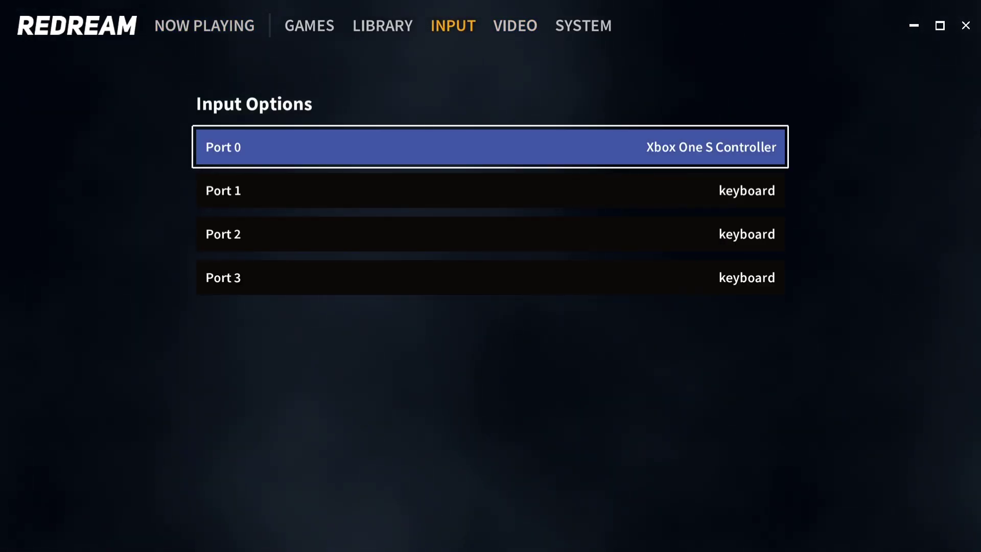
pyautogui.press('Return')
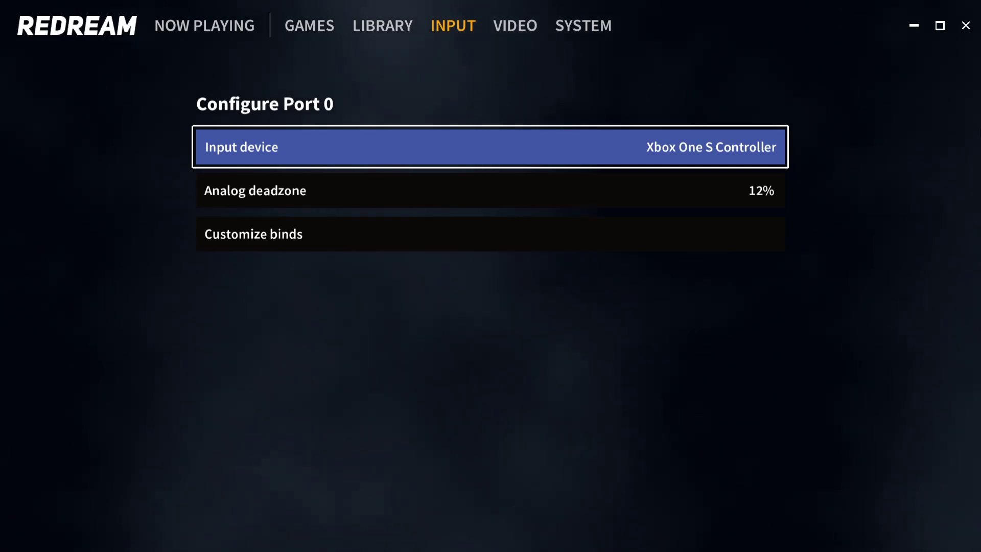
pyautogui.press('Return')
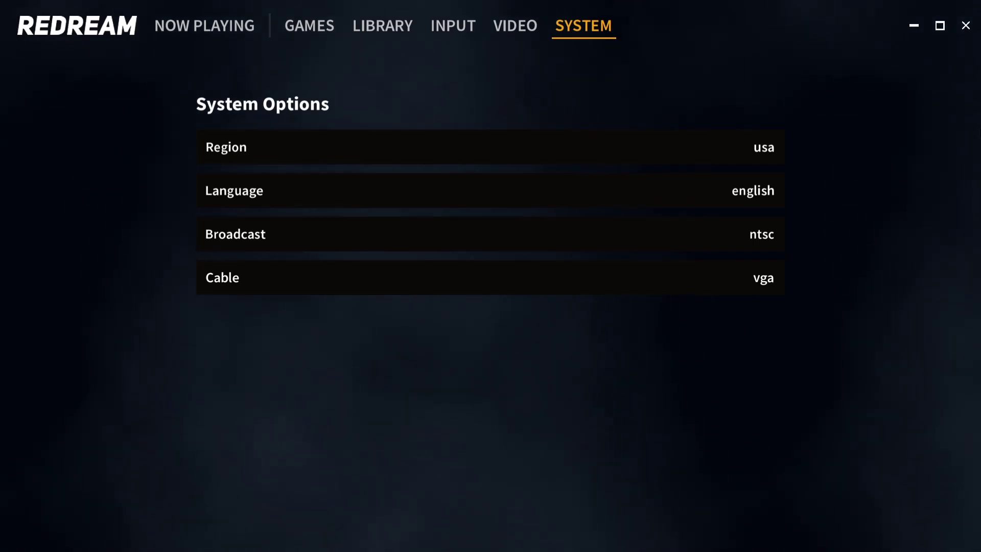
# Try region europe, cable rgb and broadcast pal, cycling region and cable back to usa and vga
pyautogui.press('Down')
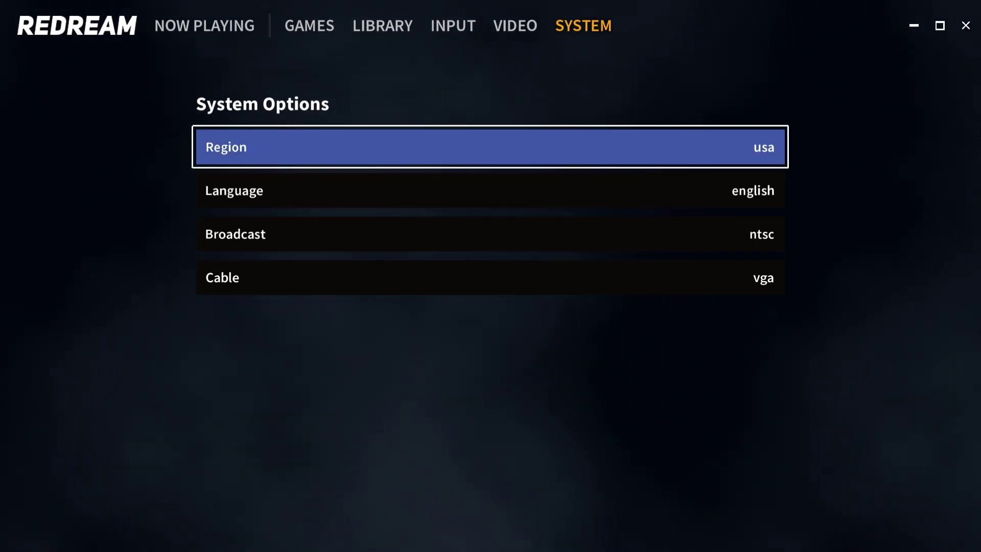
pyautogui.press('Right')
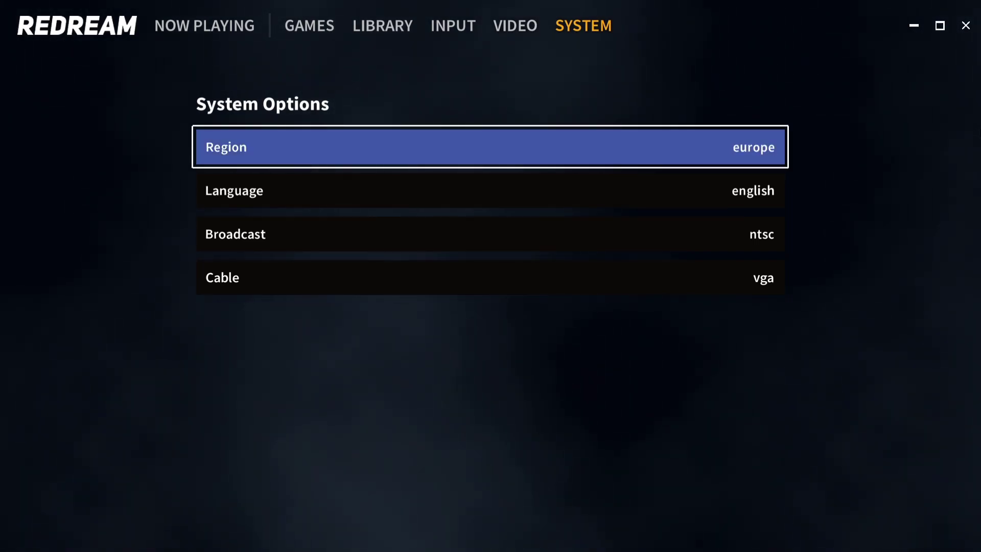
pyautogui.press('Right')
pyautogui.press('Right')
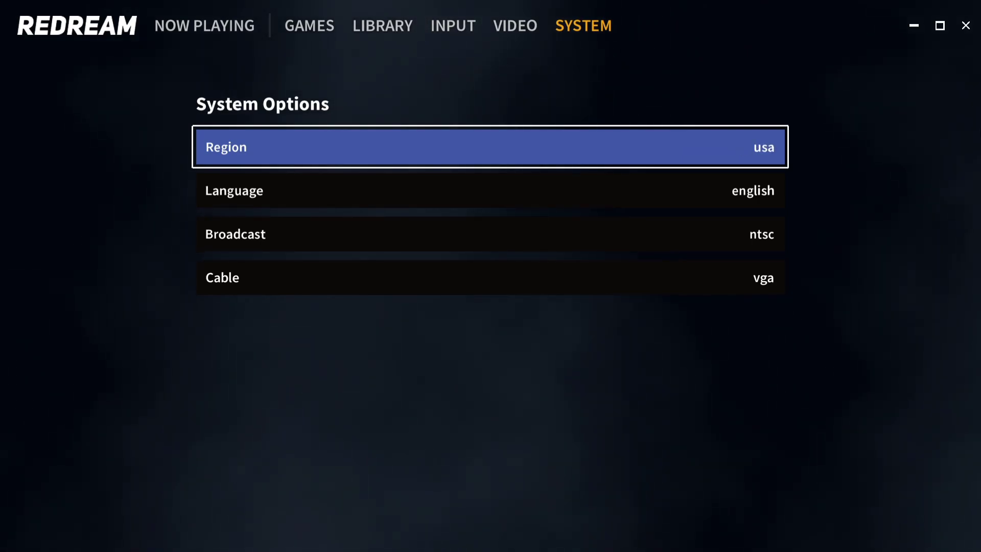
pyautogui.press('Down')
pyautogui.press('Down')
pyautogui.press('Down')
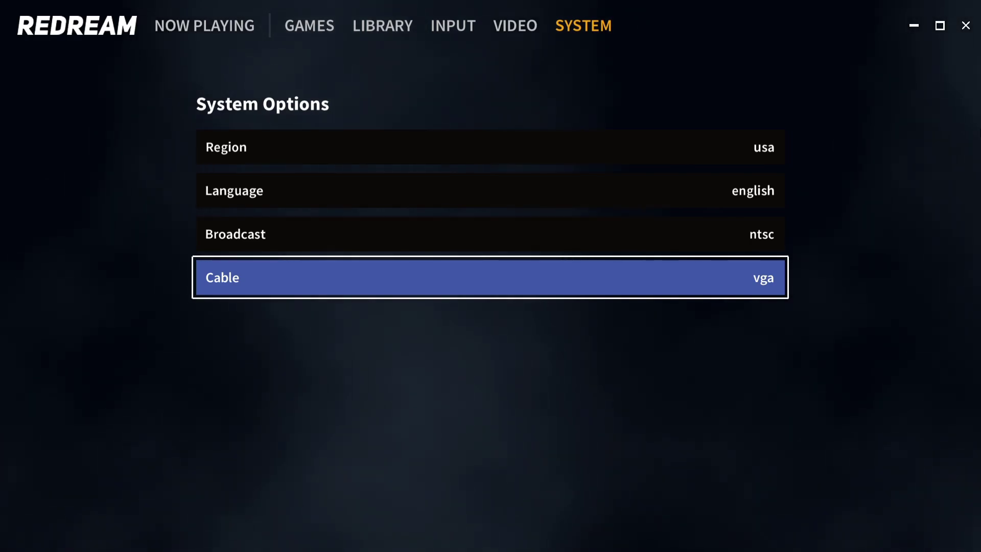
pyautogui.press('Right')
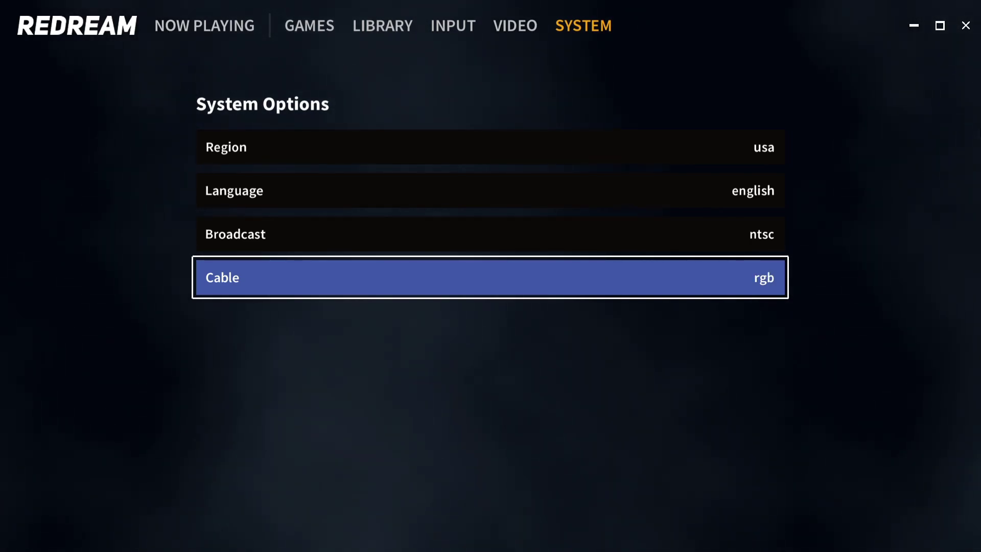
pyautogui.press('Right')
pyautogui.press('Right')
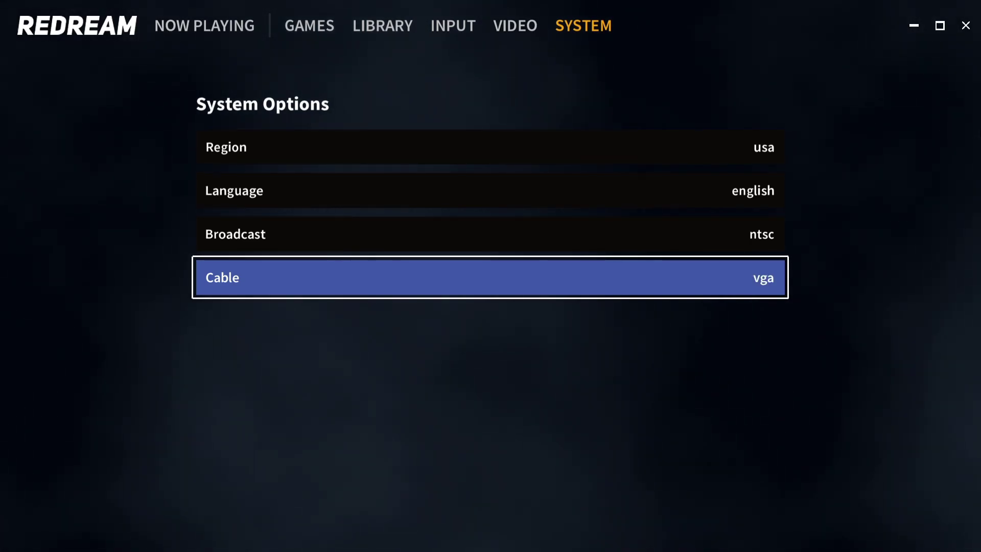
pyautogui.press('Up')
pyautogui.press('Right')
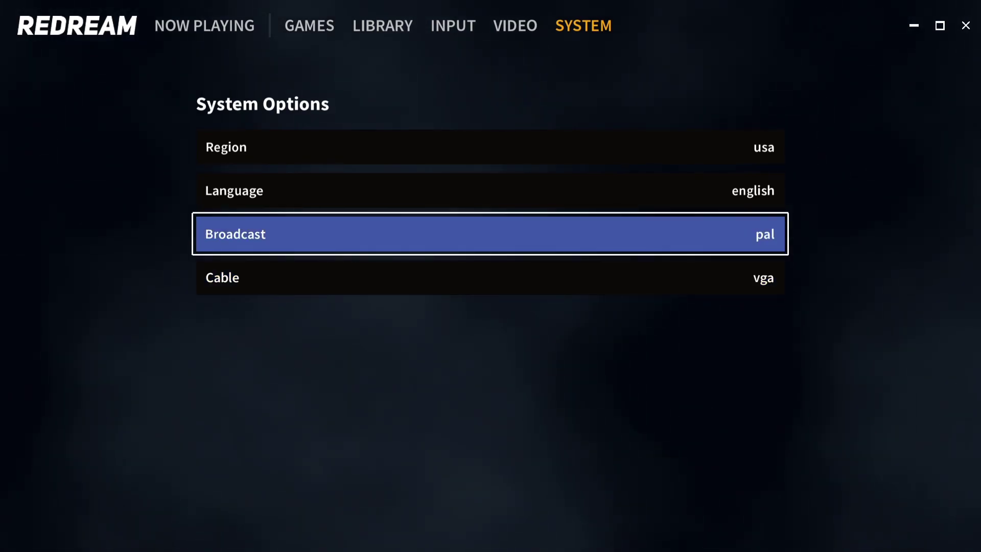
pyautogui.press('Right')
pyautogui.press('Right')
pyautogui.press('Right')
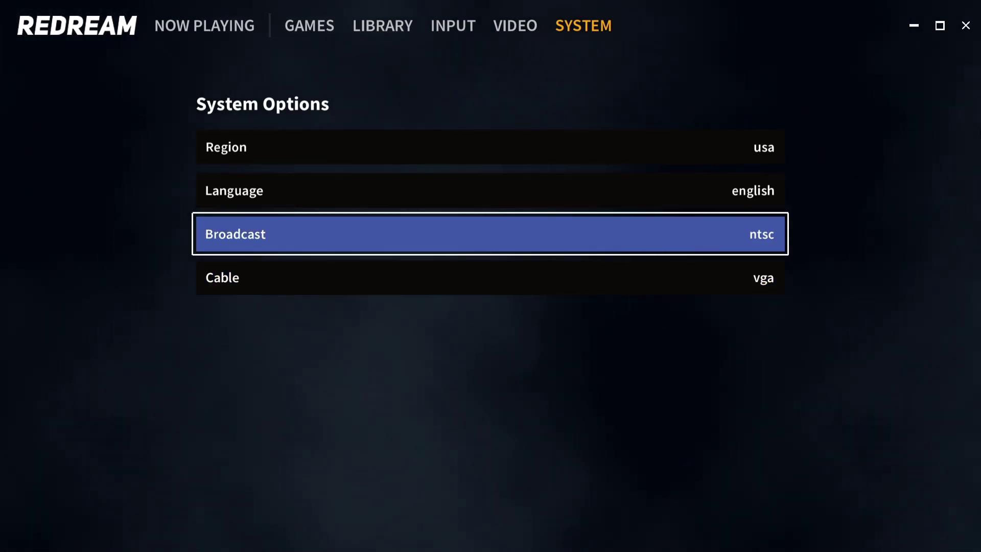
pyautogui.press('Up')
pyautogui.press('Up')
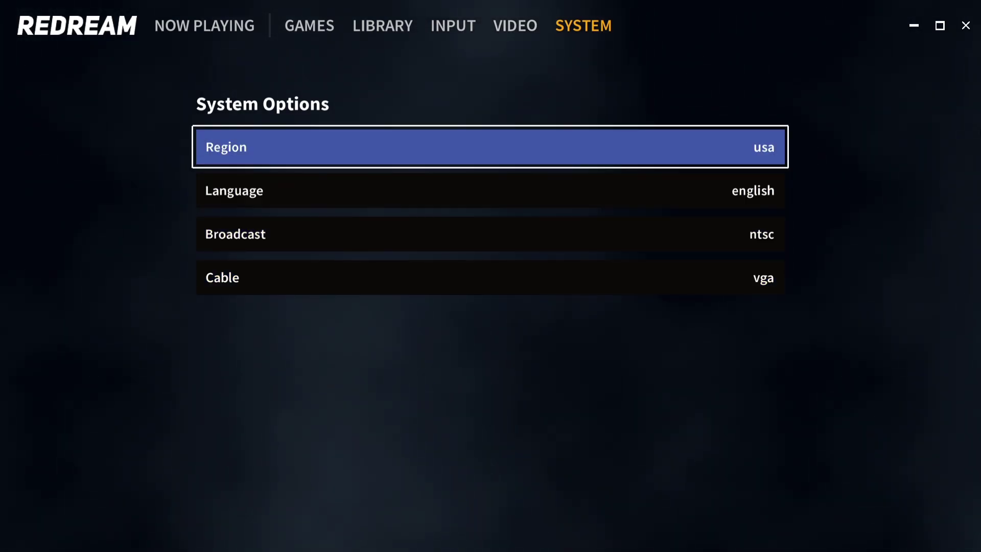
# Return to the game's page and shoot the courtyard frogs, reloading twice
pyautogui.press('pageup')
pyautogui.press('pageup')
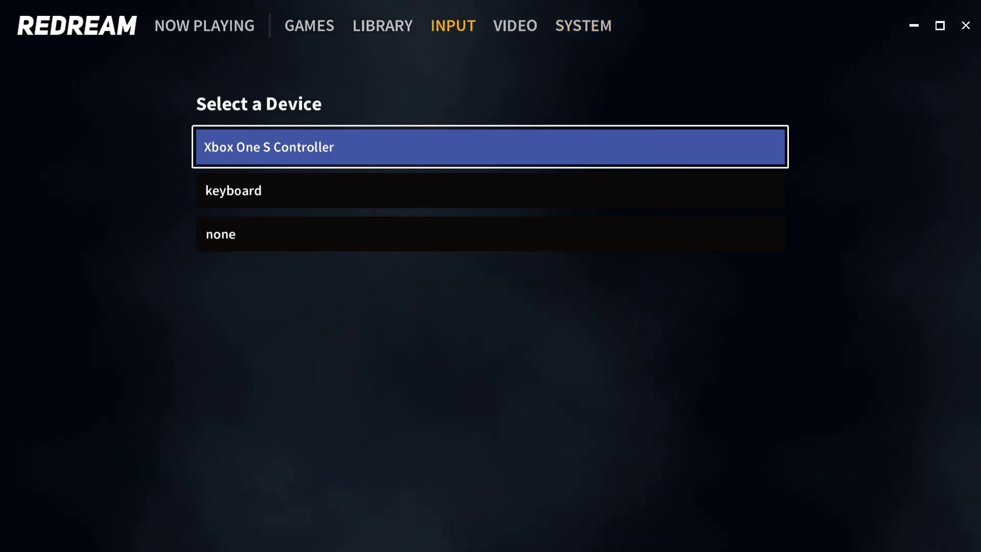
pyautogui.press('Escape')
pyautogui.press('Escape')
pyautogui.press('Escape')
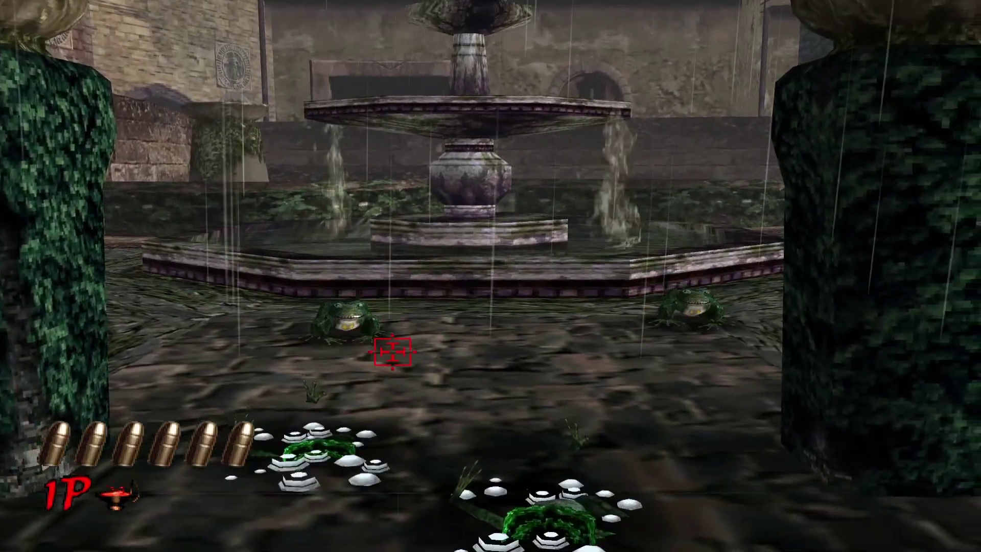
pyautogui.click(350, 291)
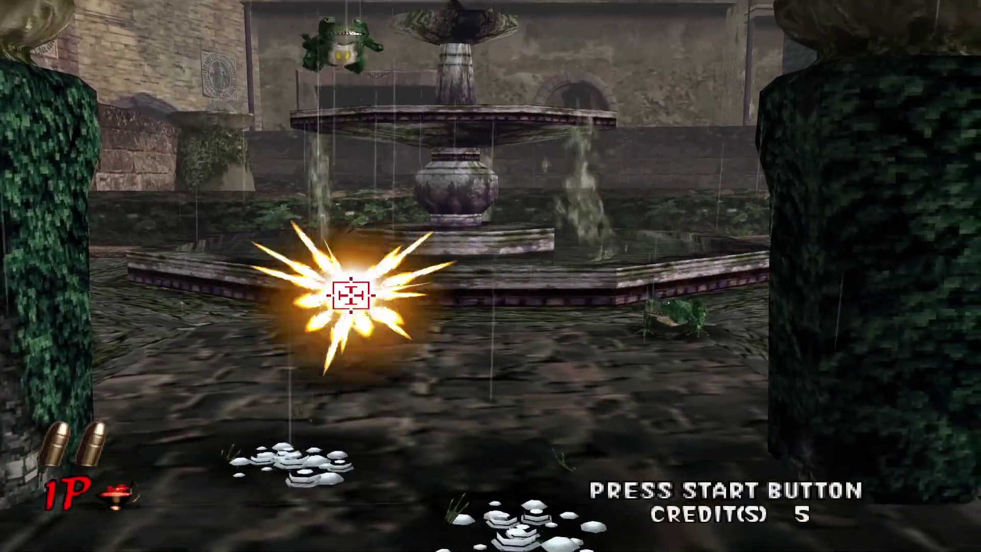
pyautogui.click(657, 291)
pyautogui.click(415, 362)
pyautogui.rightClick(460, 412)
pyautogui.click(519, 312)
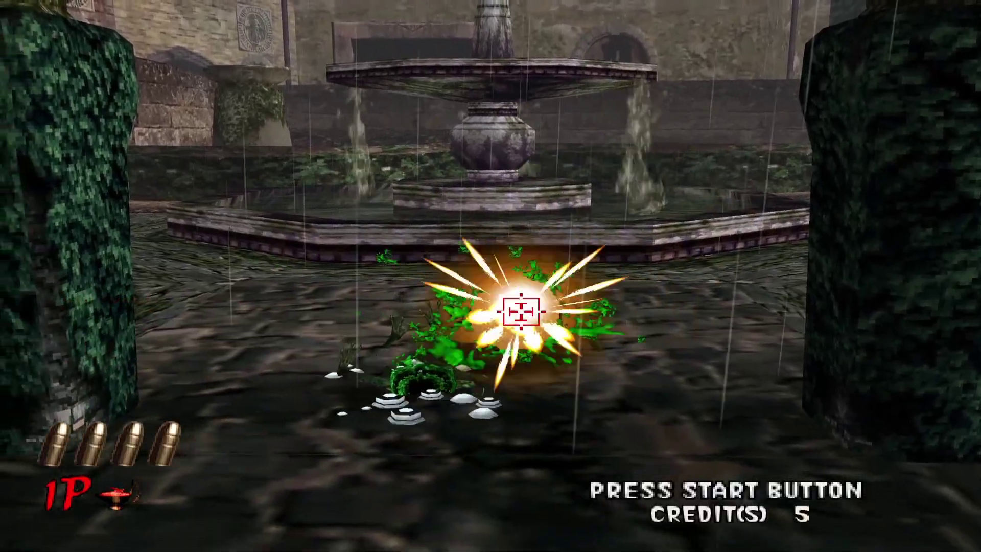
pyautogui.rightClick(521, 245)
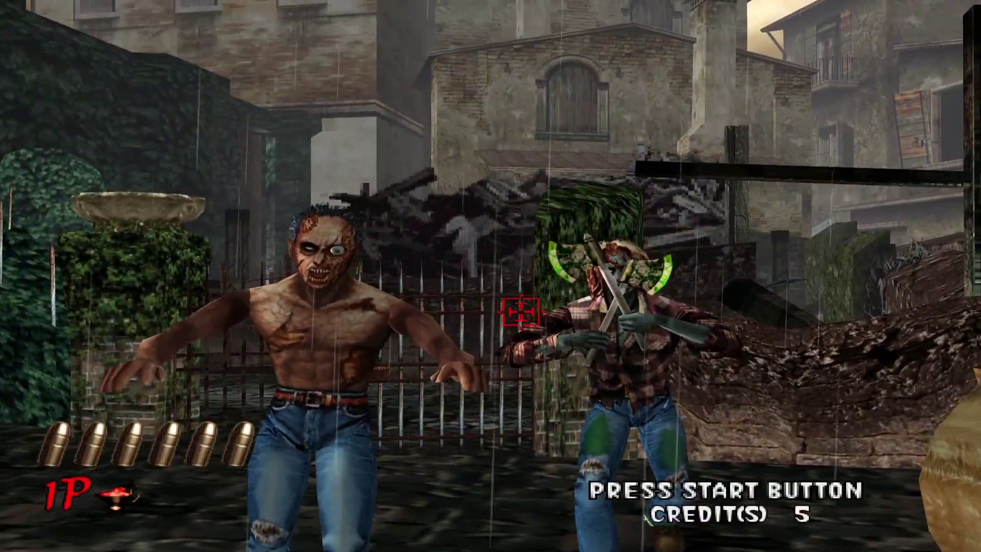
# Shoot the scythe zombie, the approaching zombies and the doorway worm monsters, reloading between volleys
pyautogui.click(625, 280)
pyautogui.click(630, 270)
pyautogui.click(636, 264)
pyautogui.rightClick(636, 263)
pyautogui.click(339, 219)
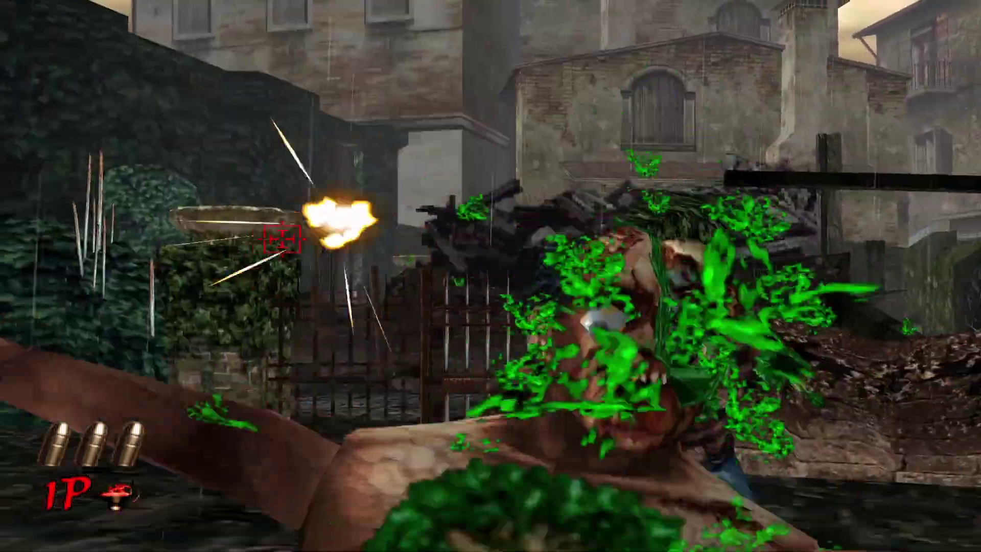
pyautogui.click(406, 230)
pyautogui.rightClick(404, 230)
pyautogui.click(589, 241)
pyautogui.rightClick(668, 230)
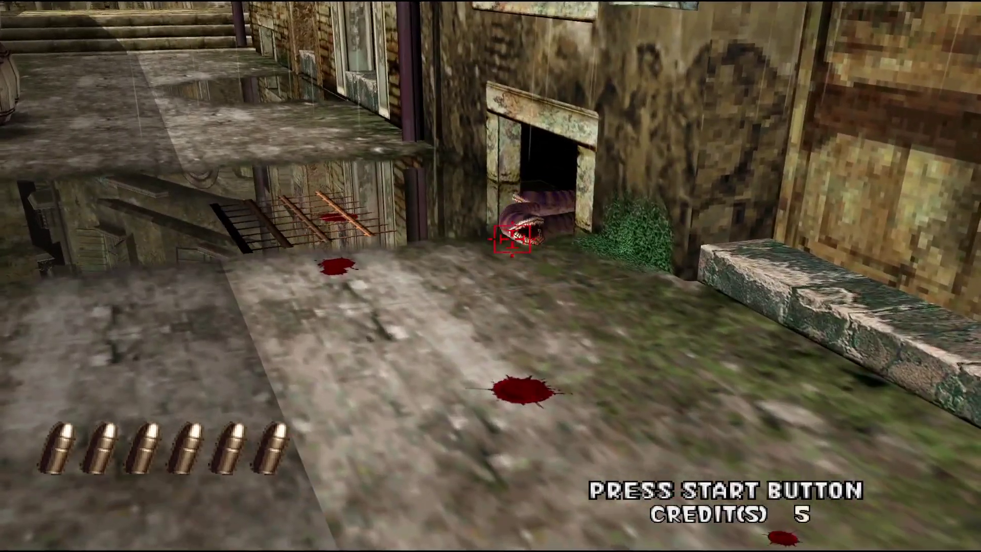
pyautogui.click(503, 252)
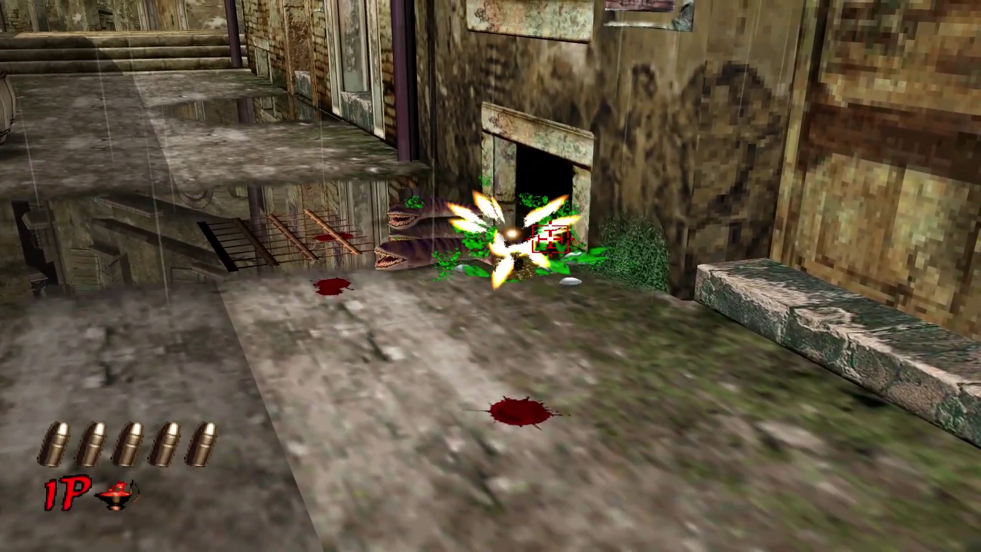